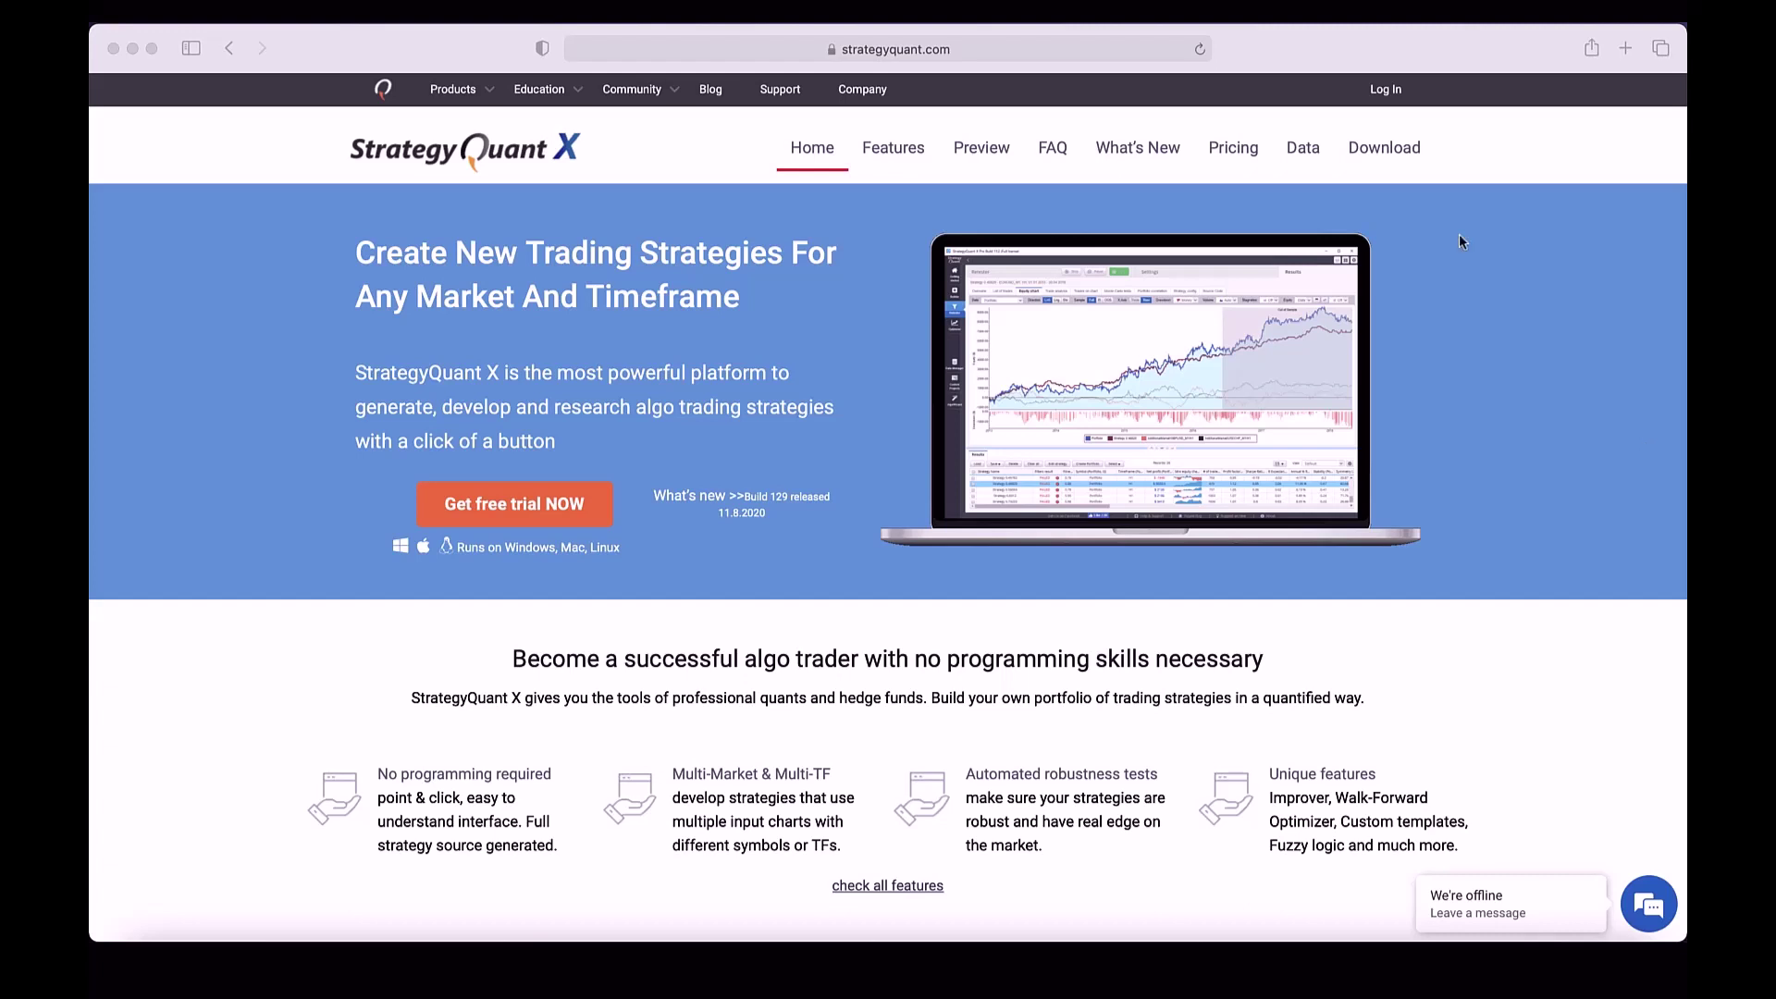
Open the Download page on strategyquant.com to reach the Mac version.
left_click(1382, 147)
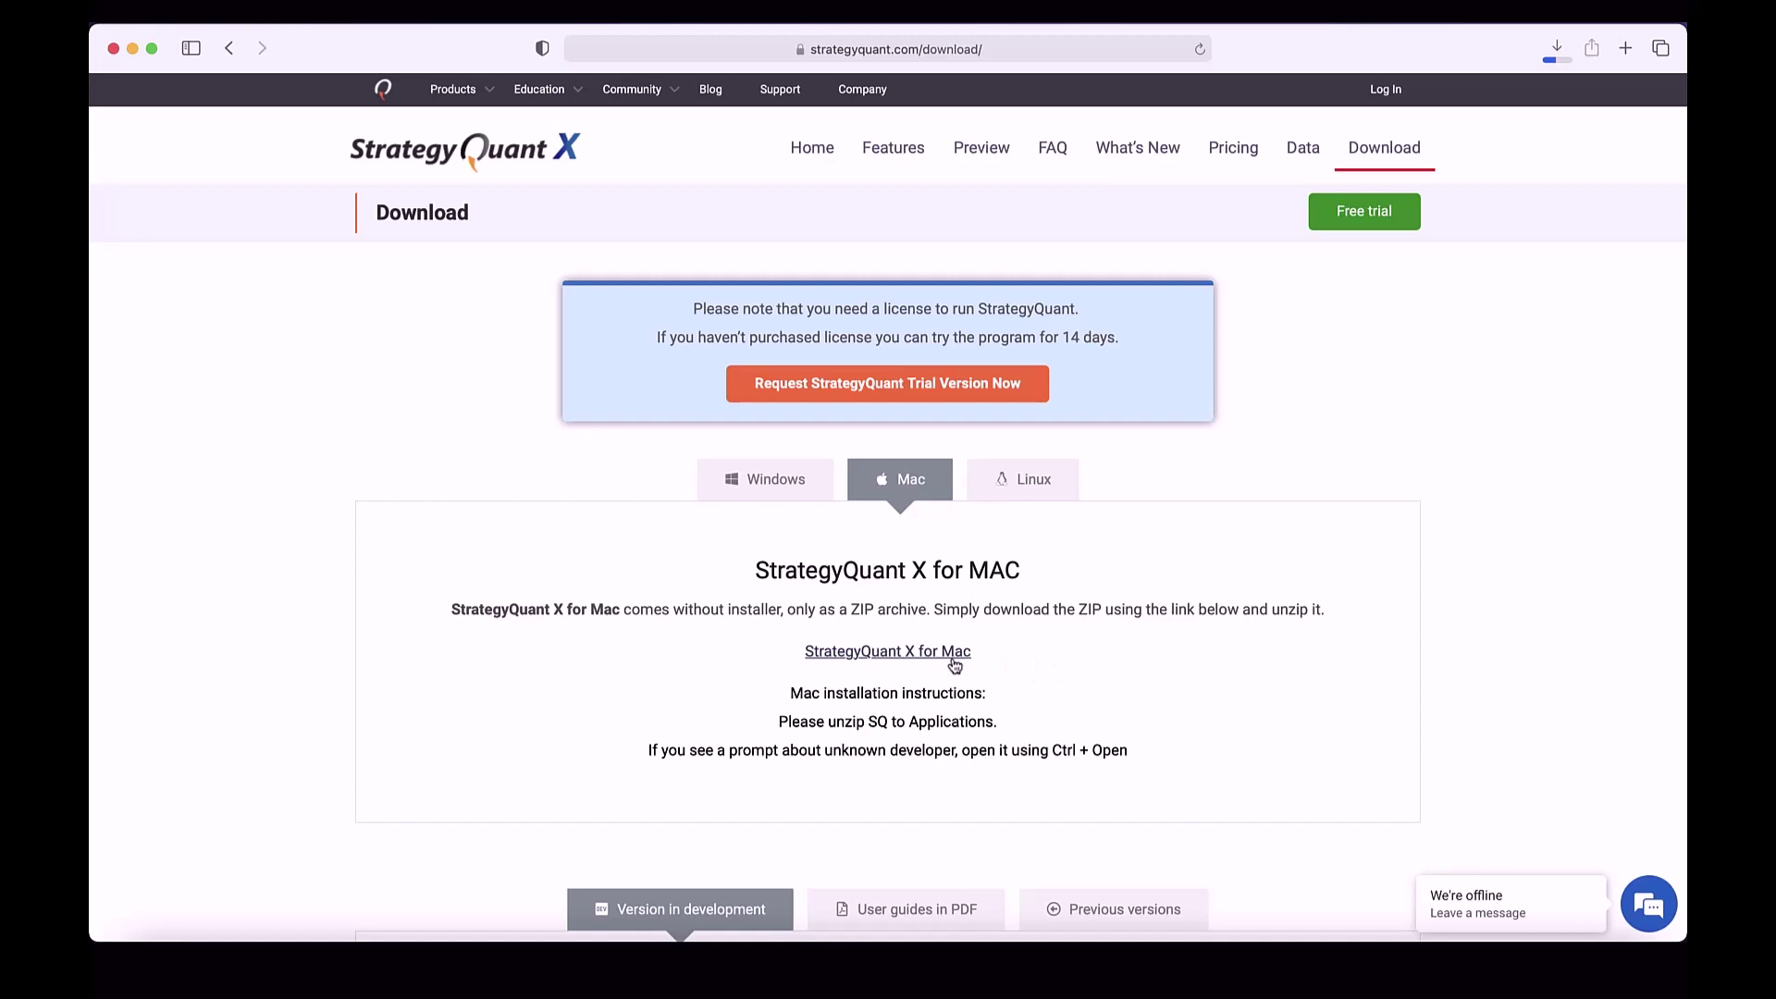
scroll(1578, 651, "down", 5)
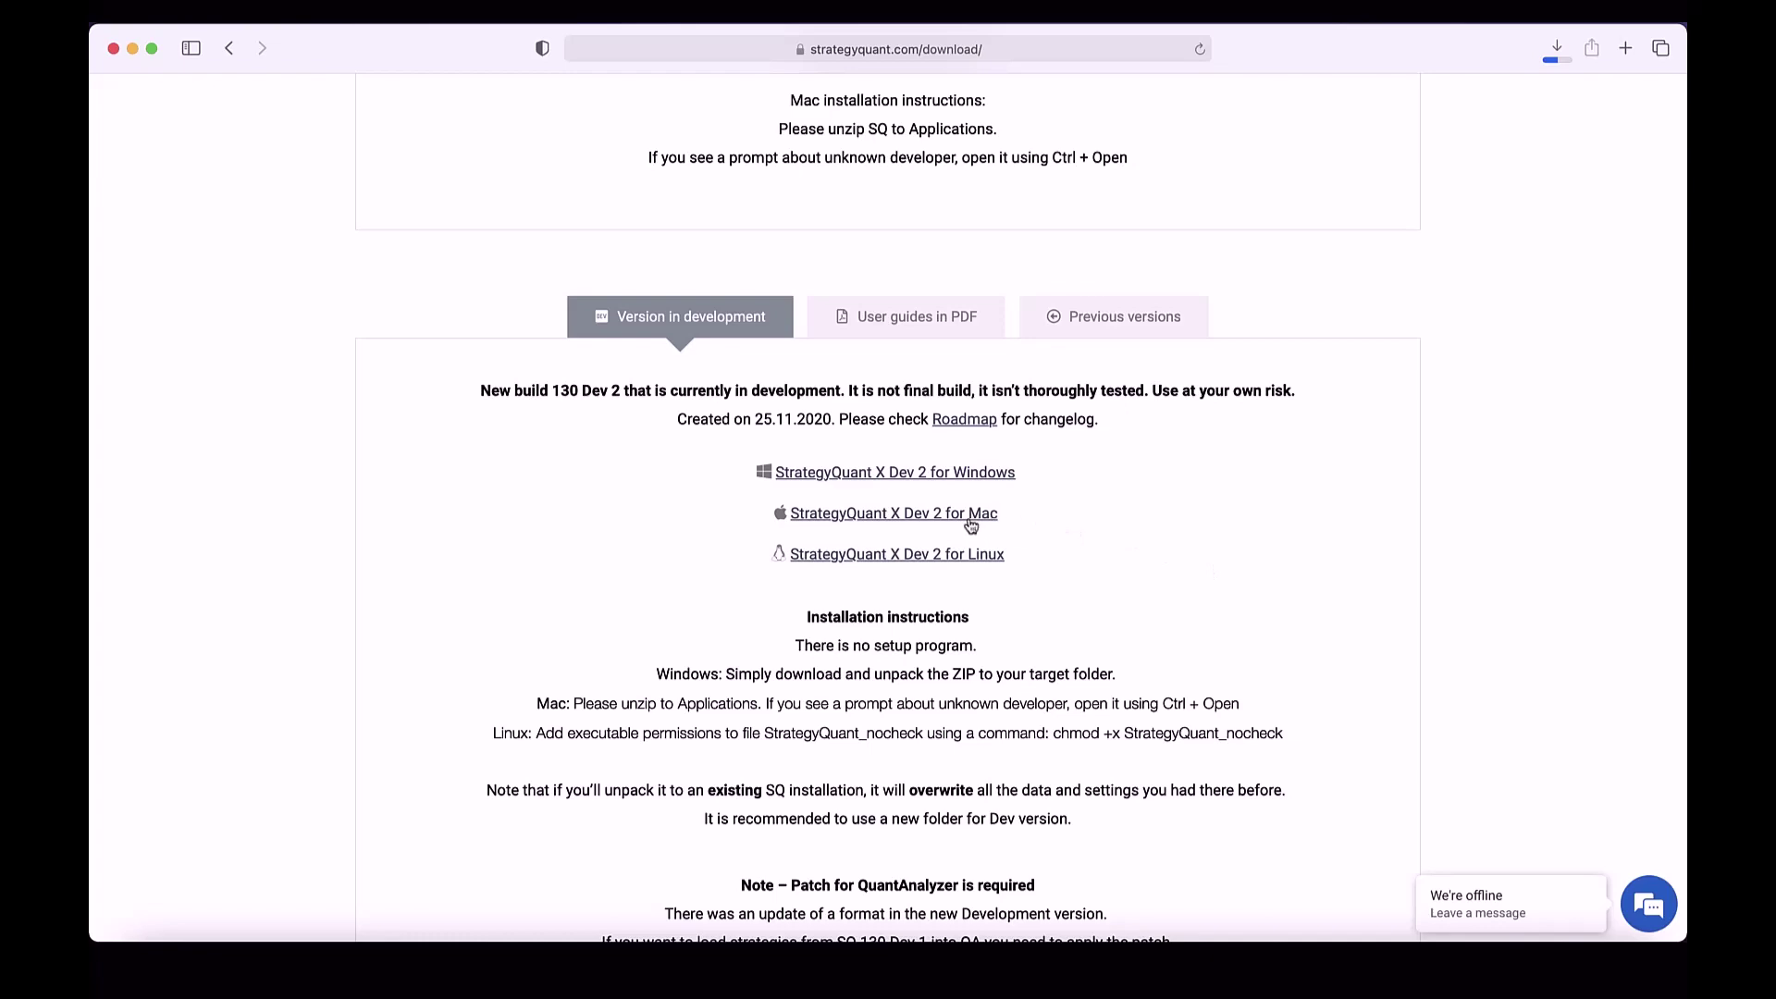
scroll(1534, 481, "up", 5)
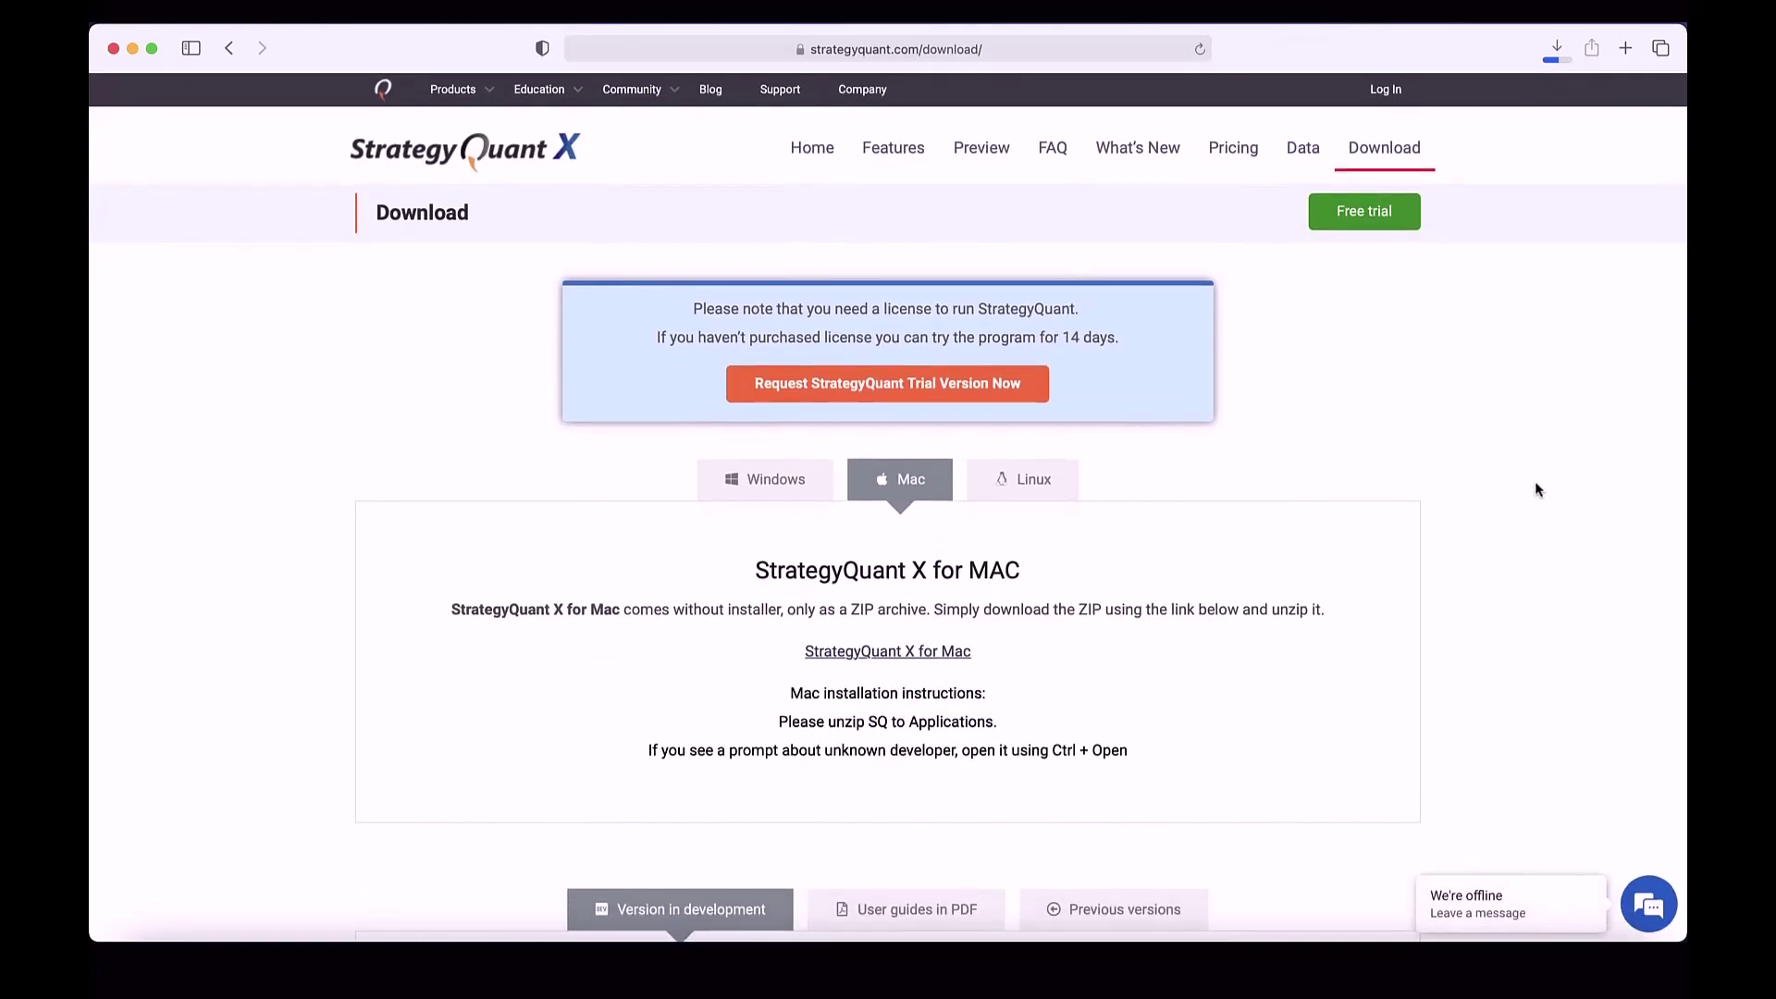
scroll(1536, 488, "down", 6)
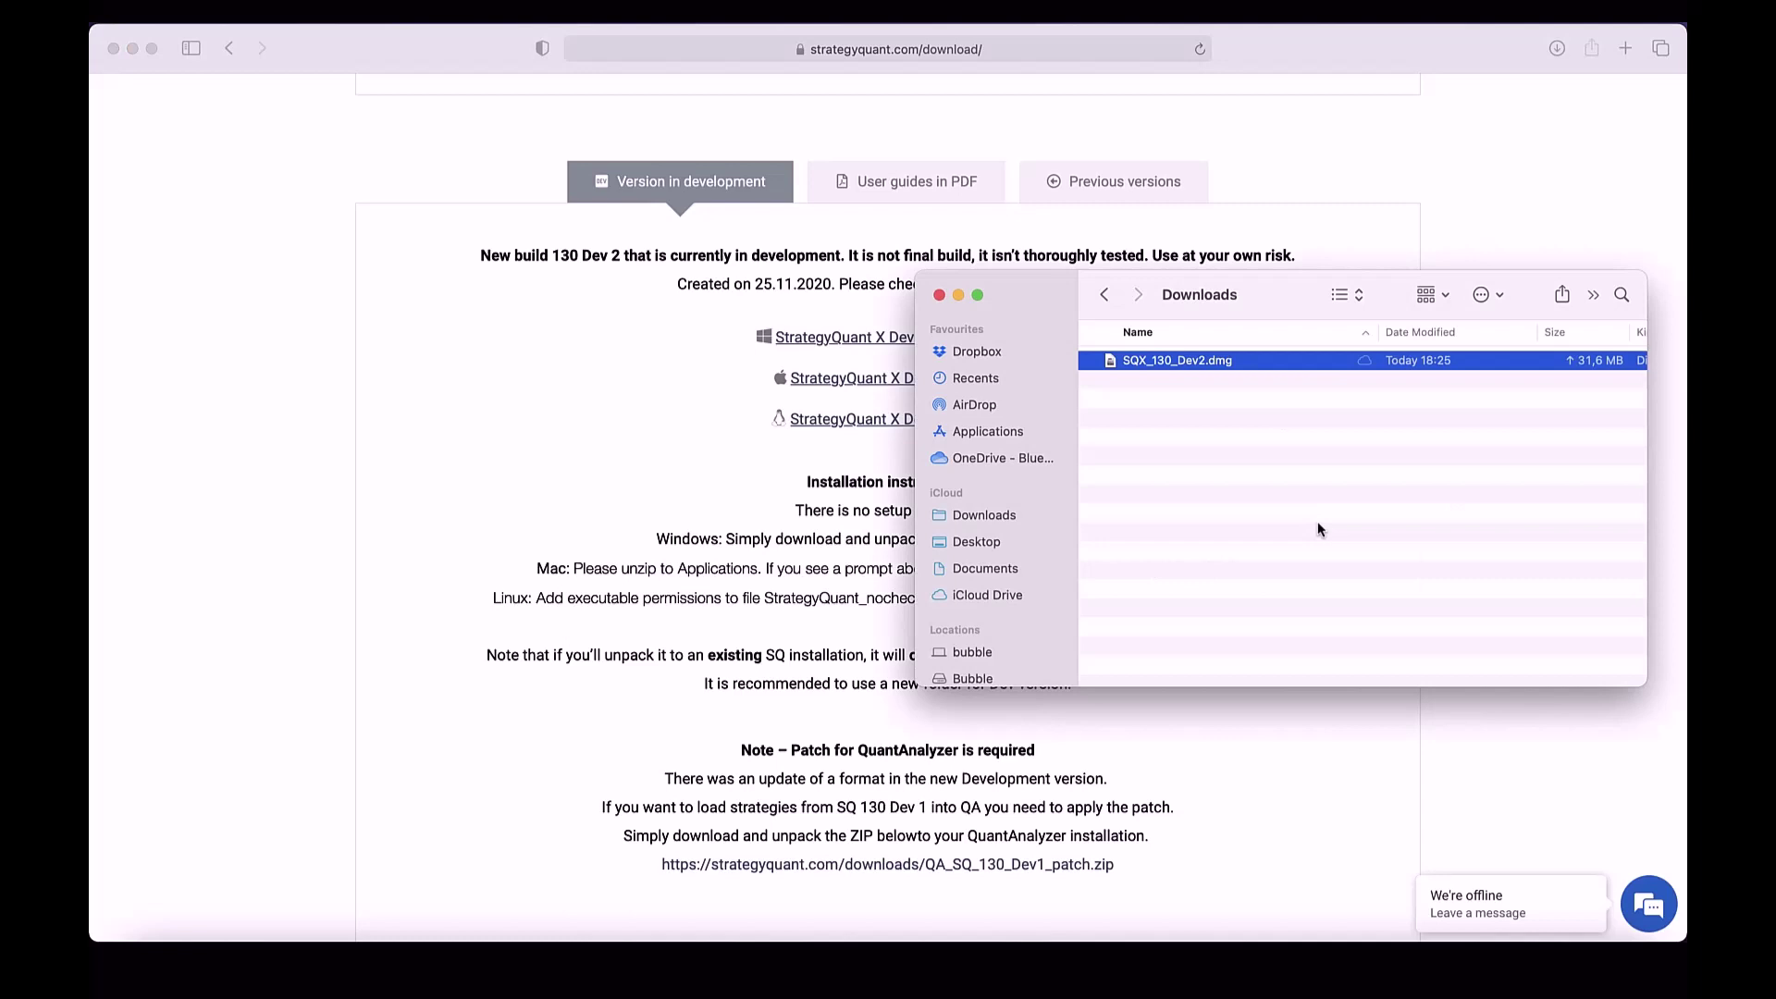
Open SQX_130_Dev2.dmg and copy StrategyQuantX_B130_Dev2 into the Applications folder.
double_click(1234, 363)
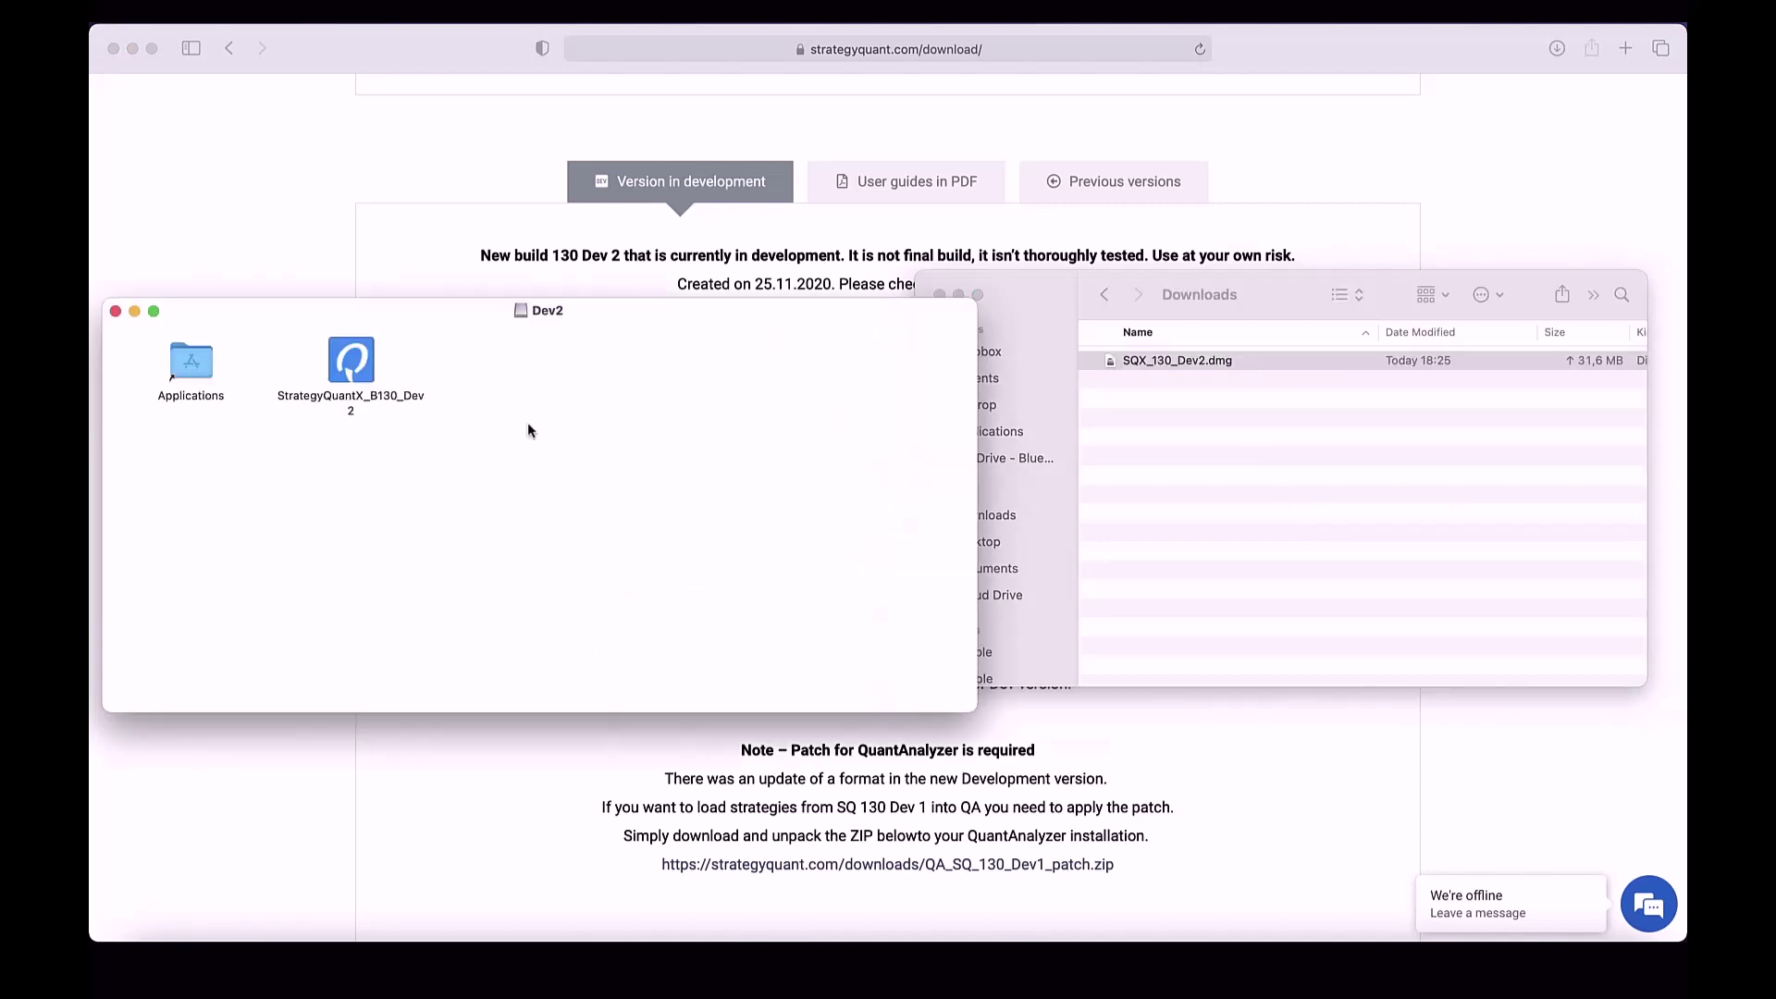
left_click_drag(351, 371, 251, 383)
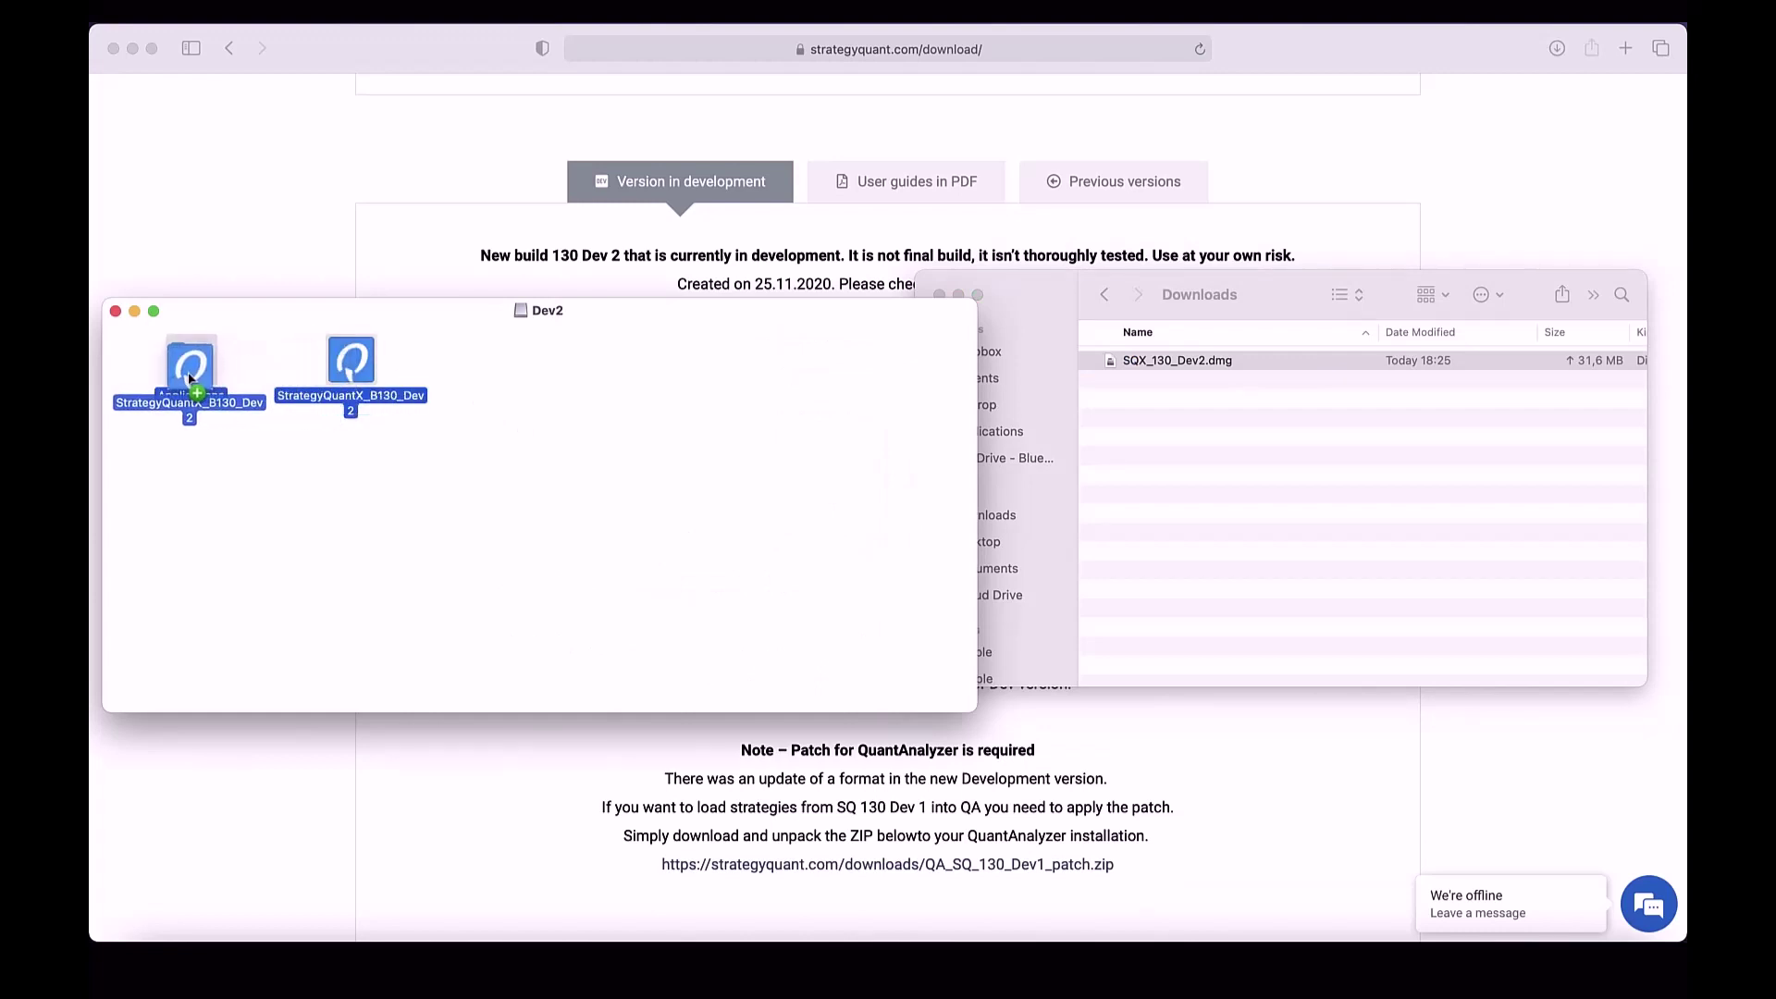
left_click_drag(252, 384, 186, 368)
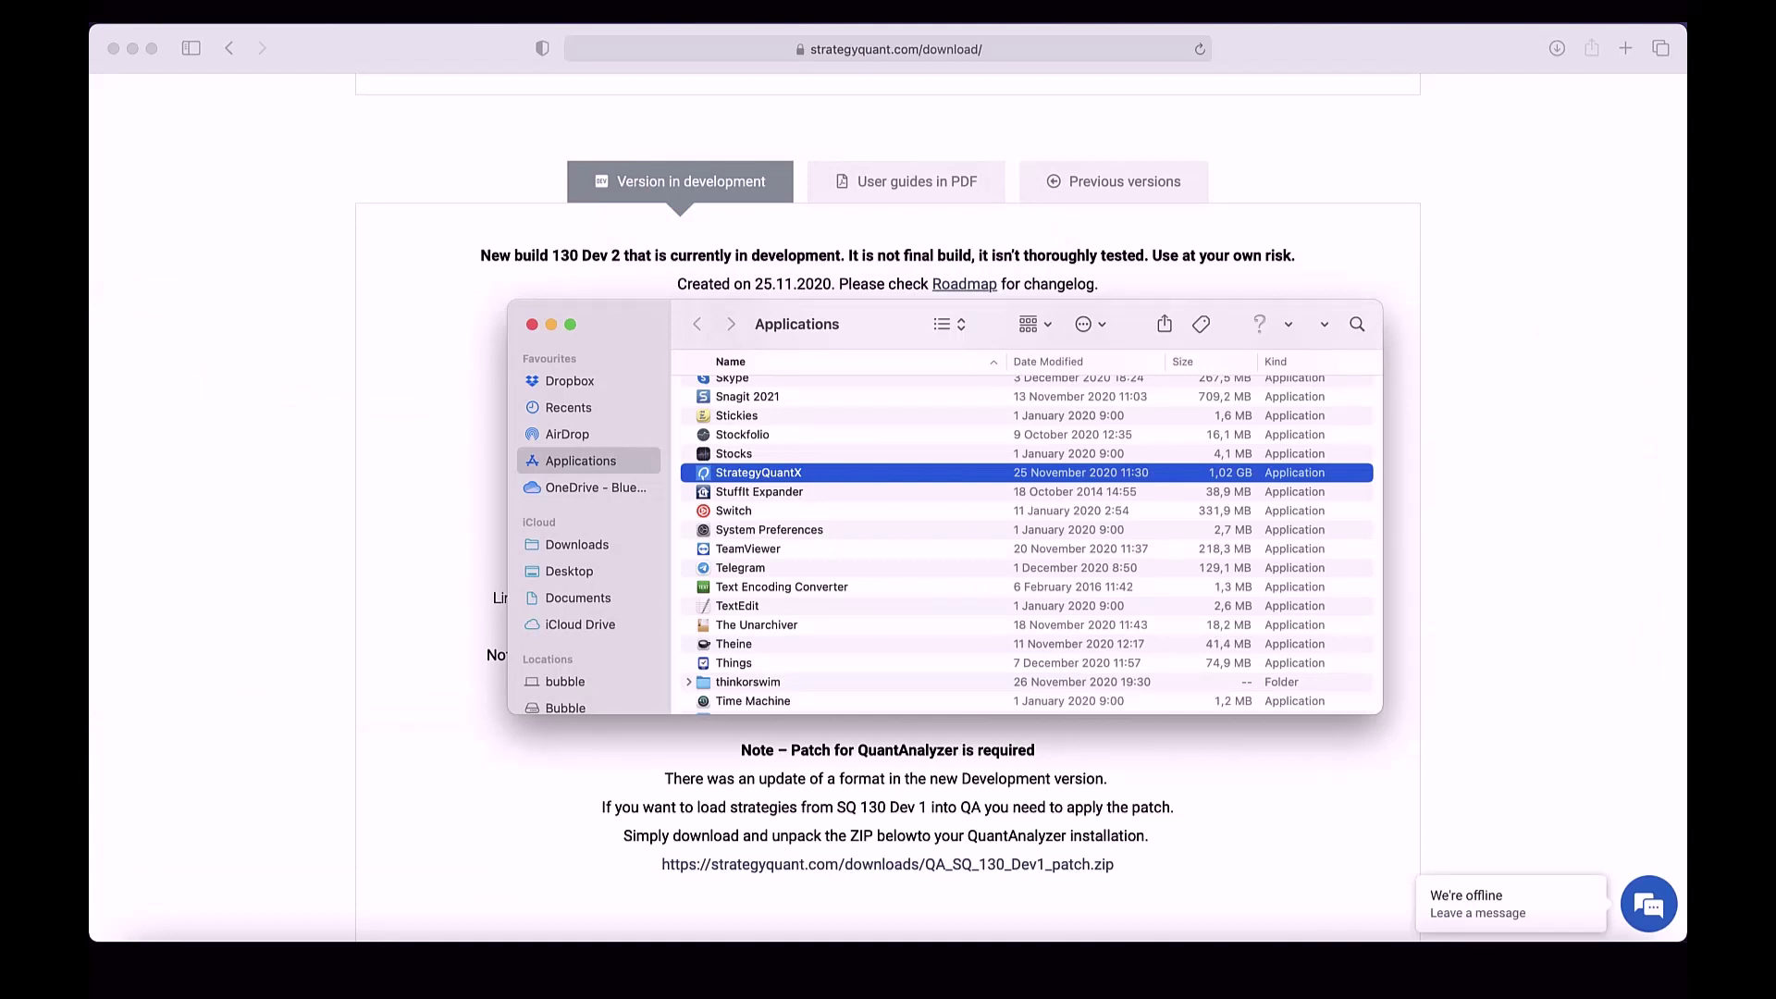
Launch StrategyQuantX from Applications, allowing the app downloaded from the internet to open.
double_click(749, 480)
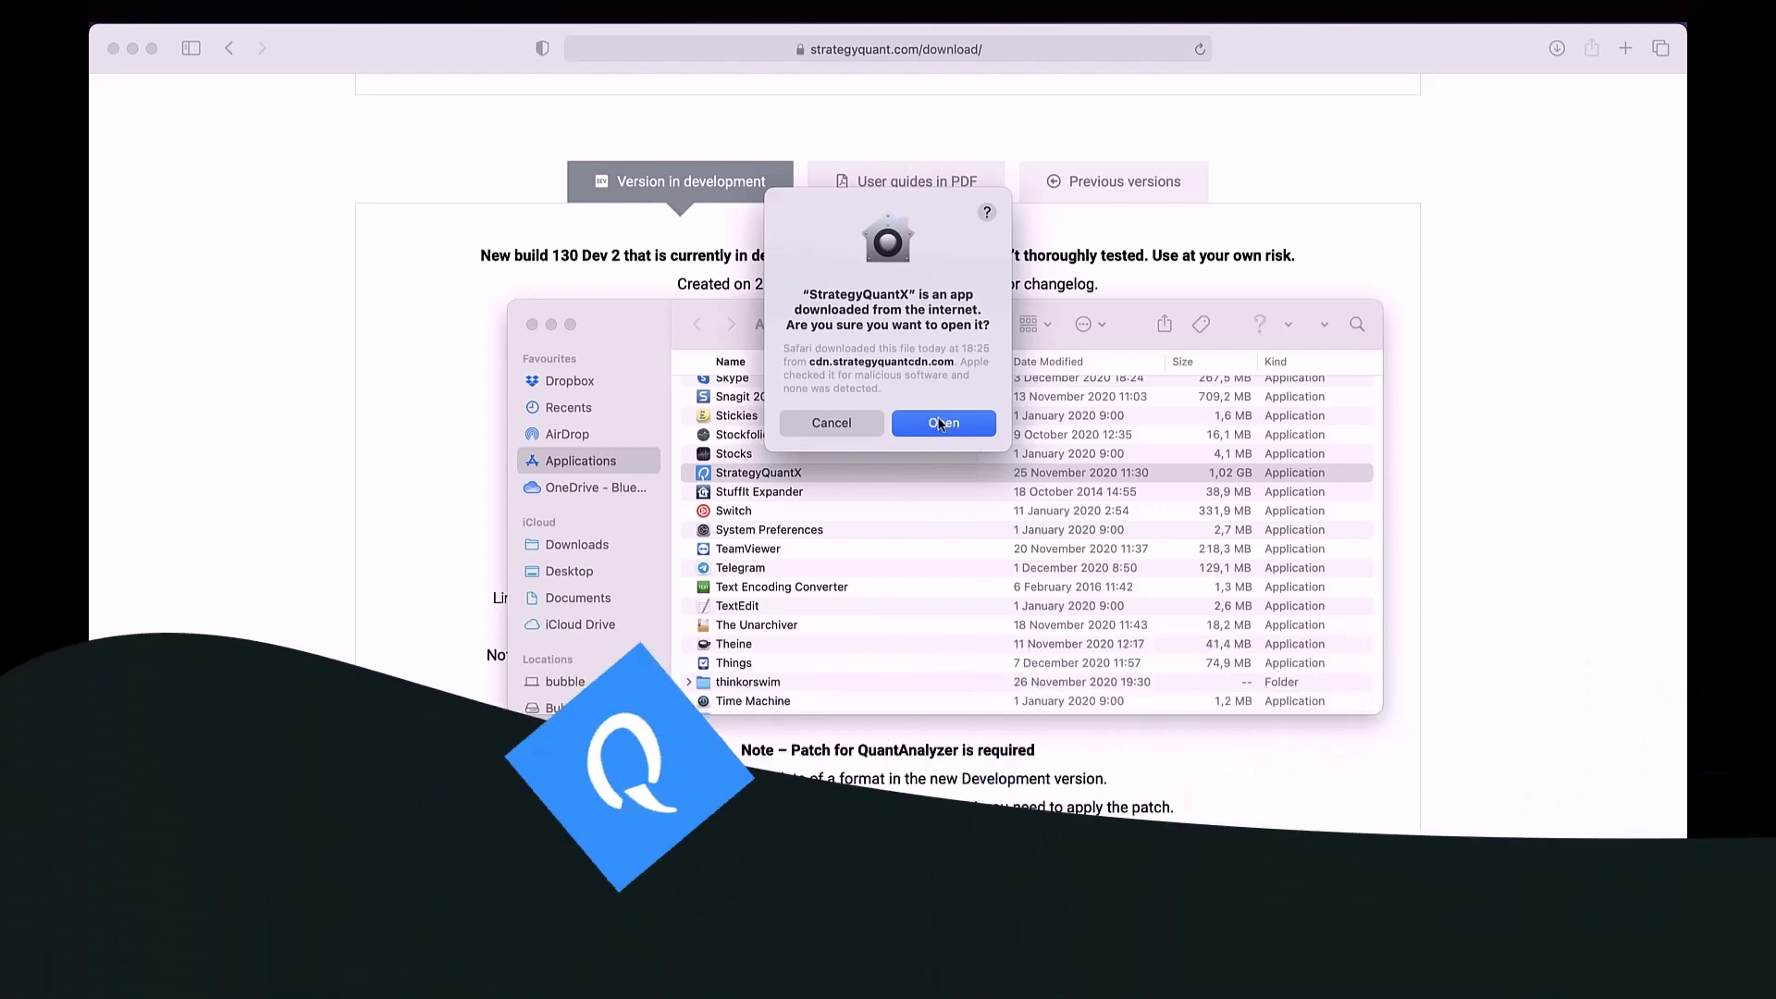
left_click(934, 420)
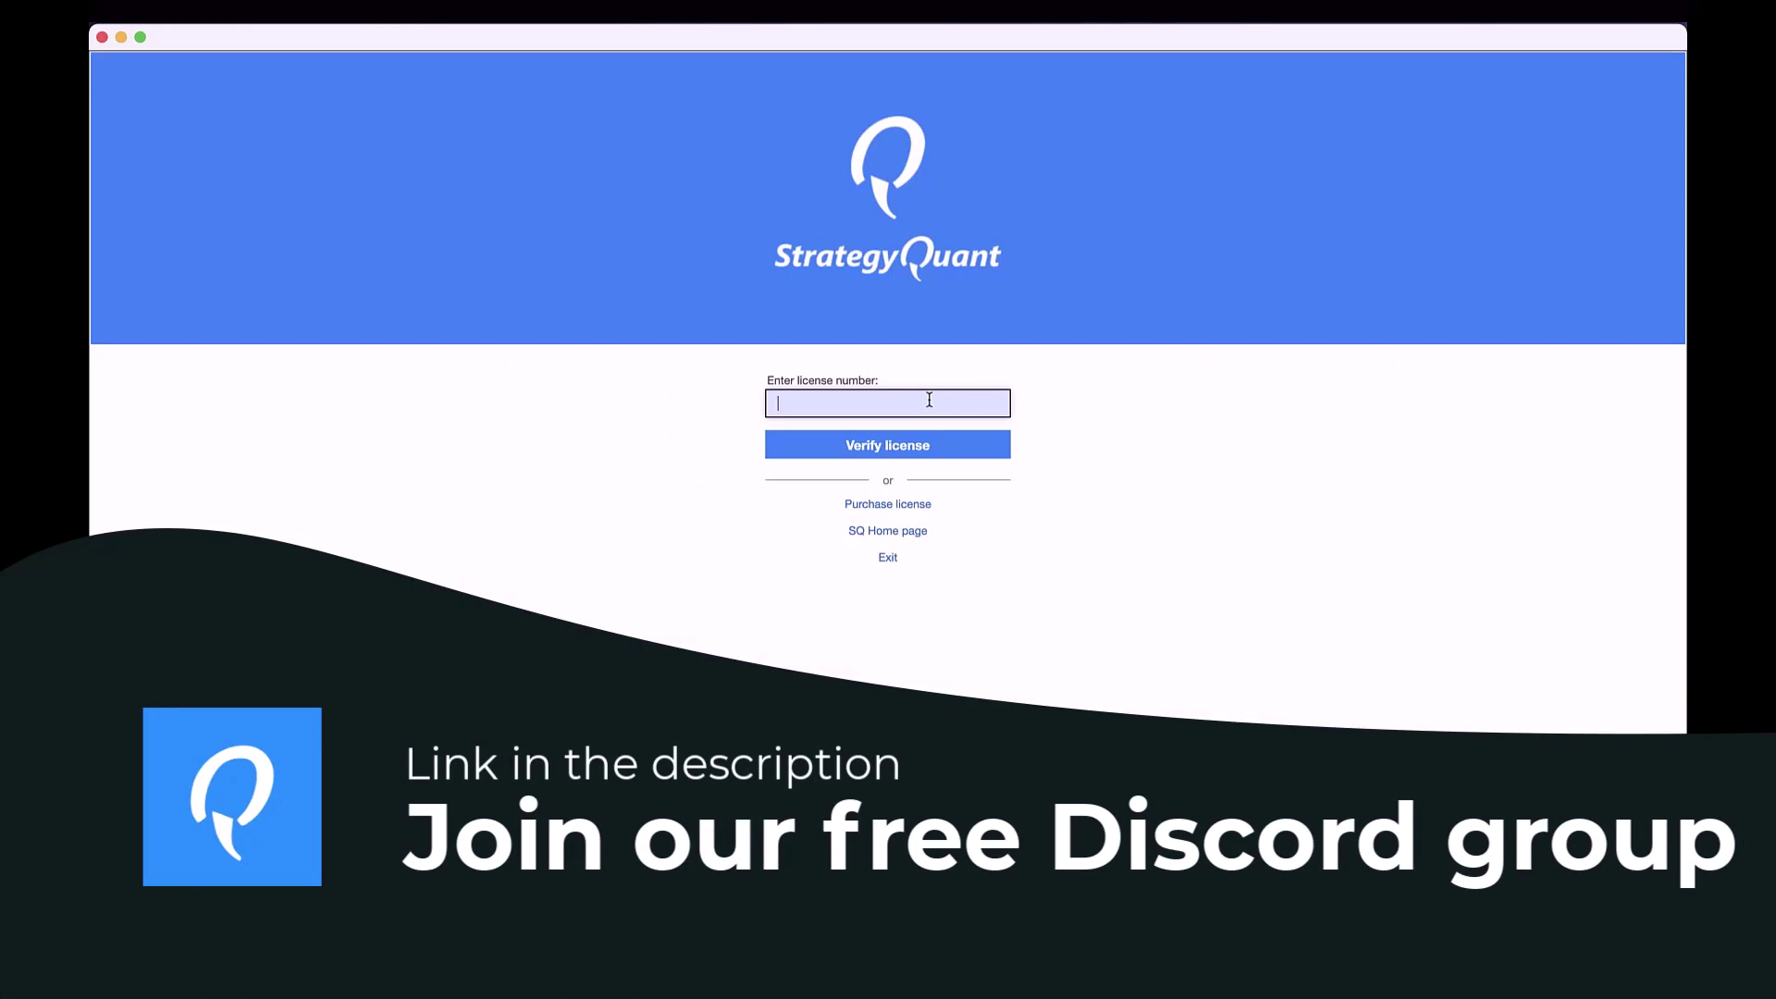
Paste the license number and verify it to start the trial license.
key("super+v")
left_click(892, 445)
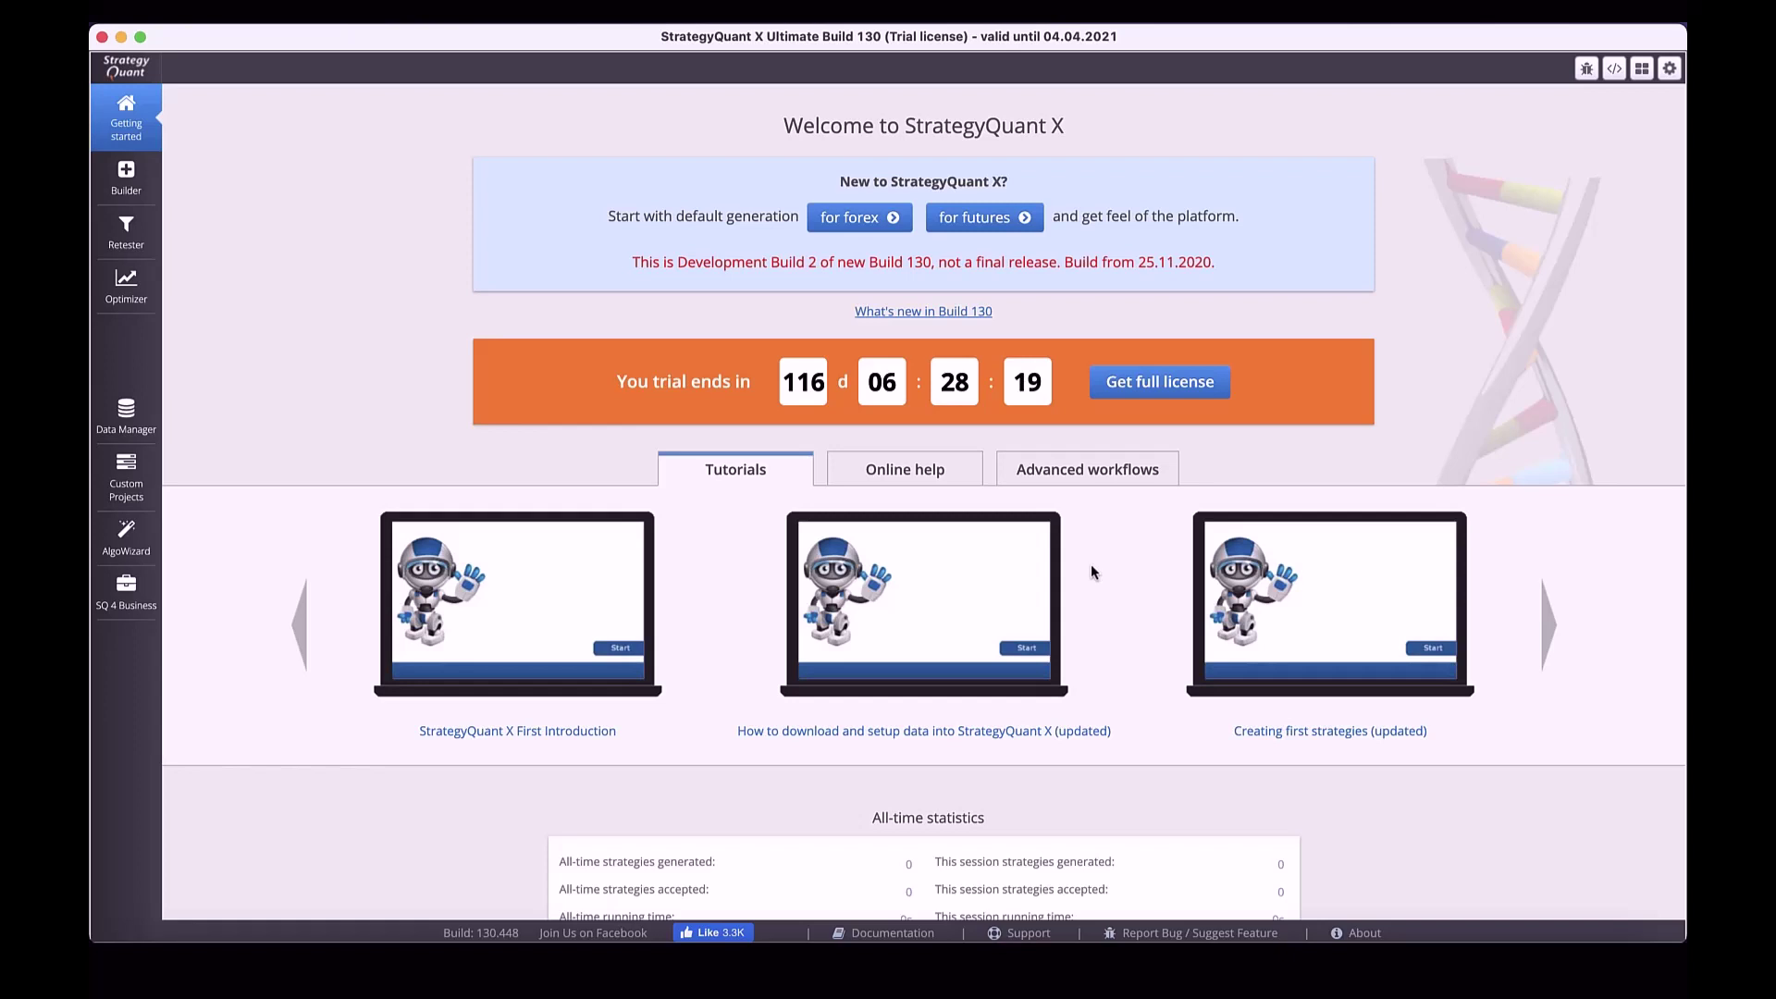
Unlock the General tab of Security & Privacy in System Preferences.
left_click(106, 12)
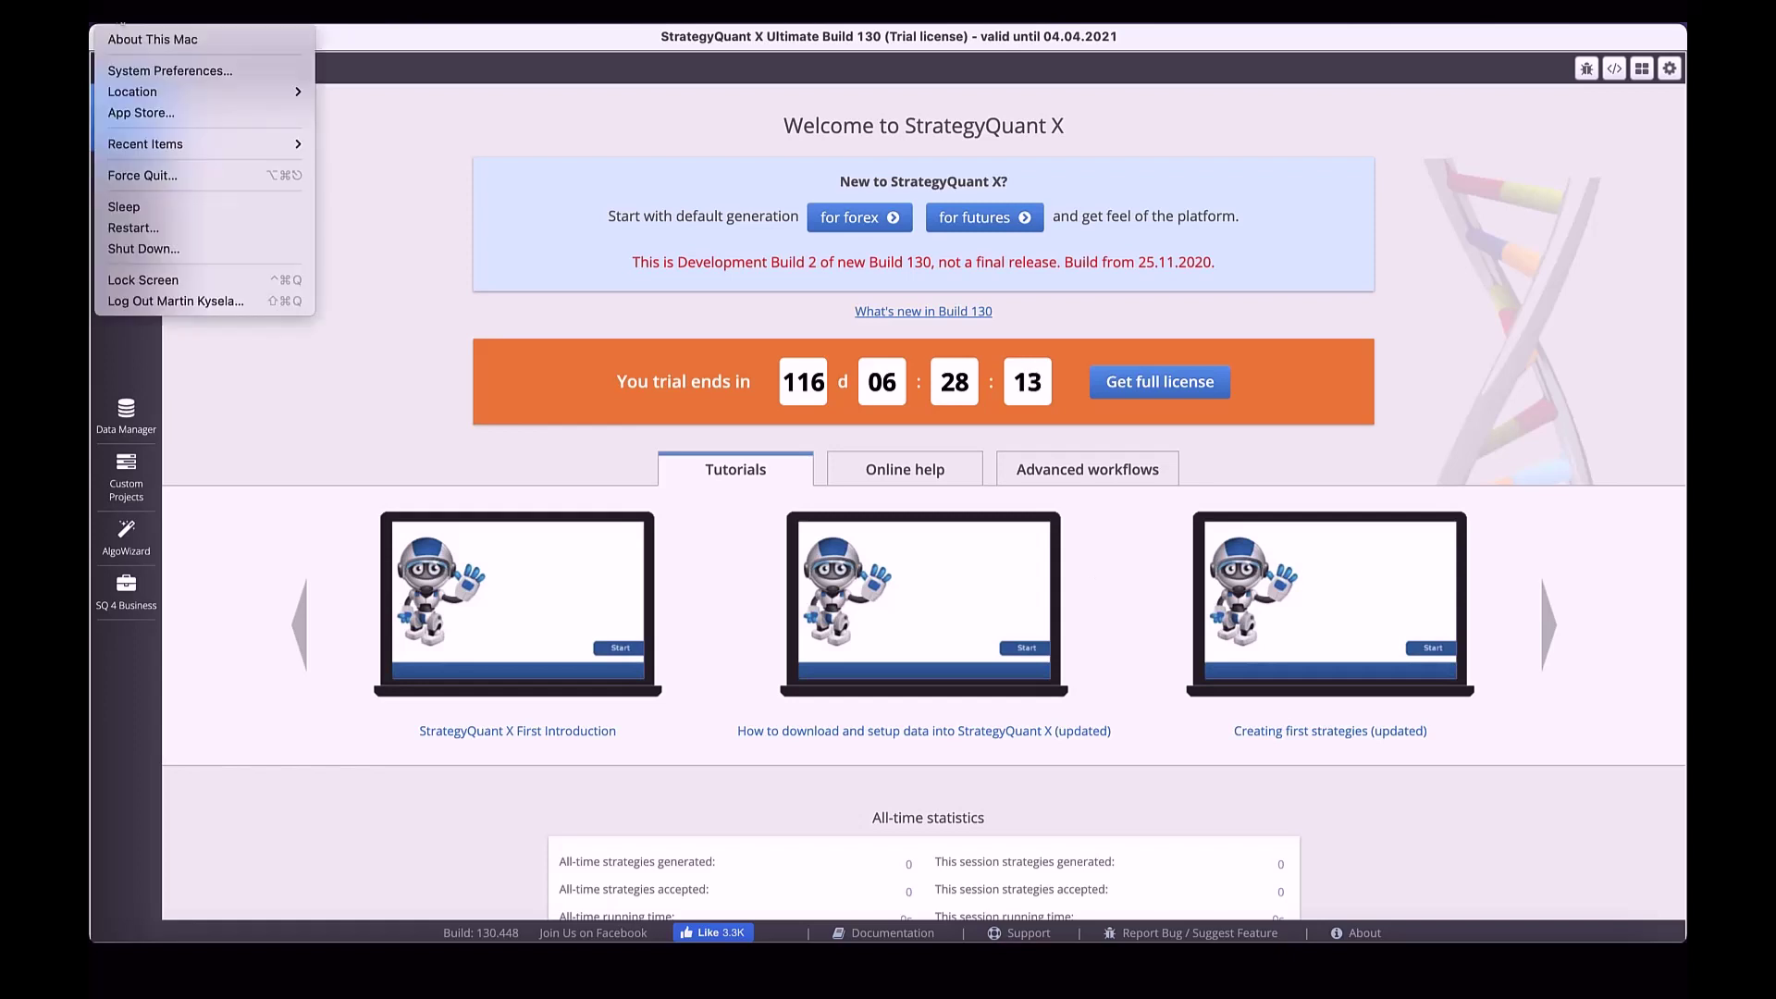
left_click(184, 68)
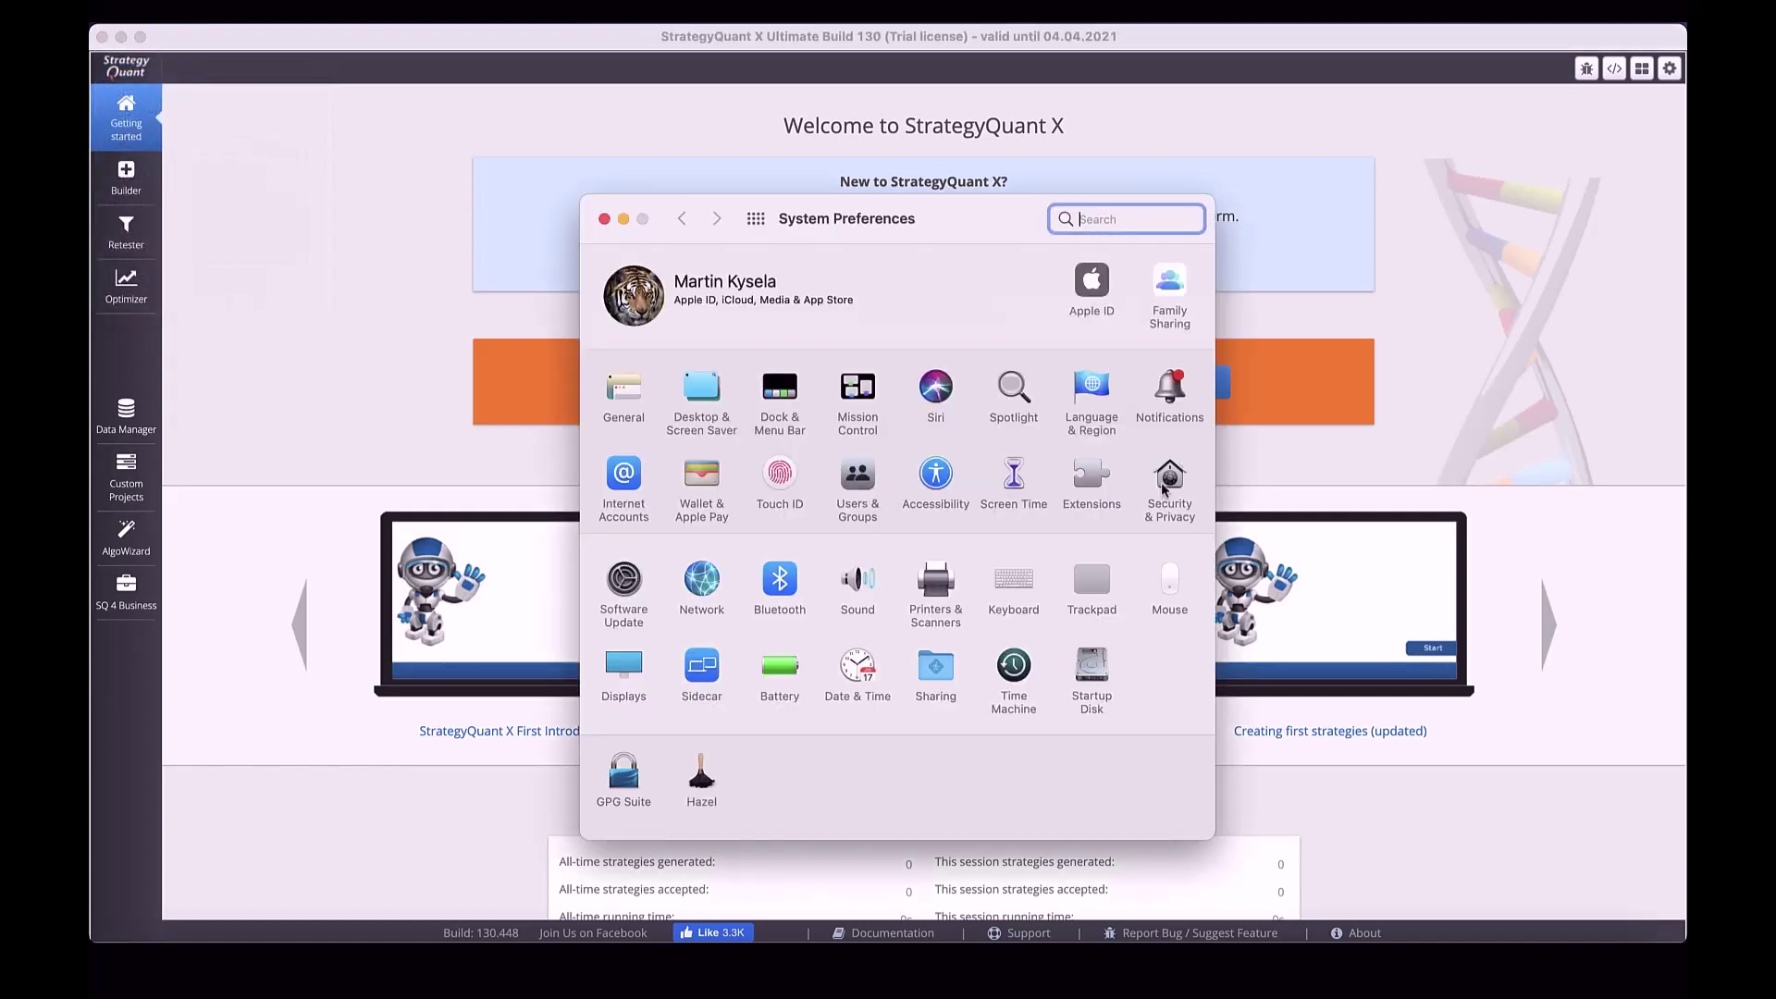
left_click(1166, 480)
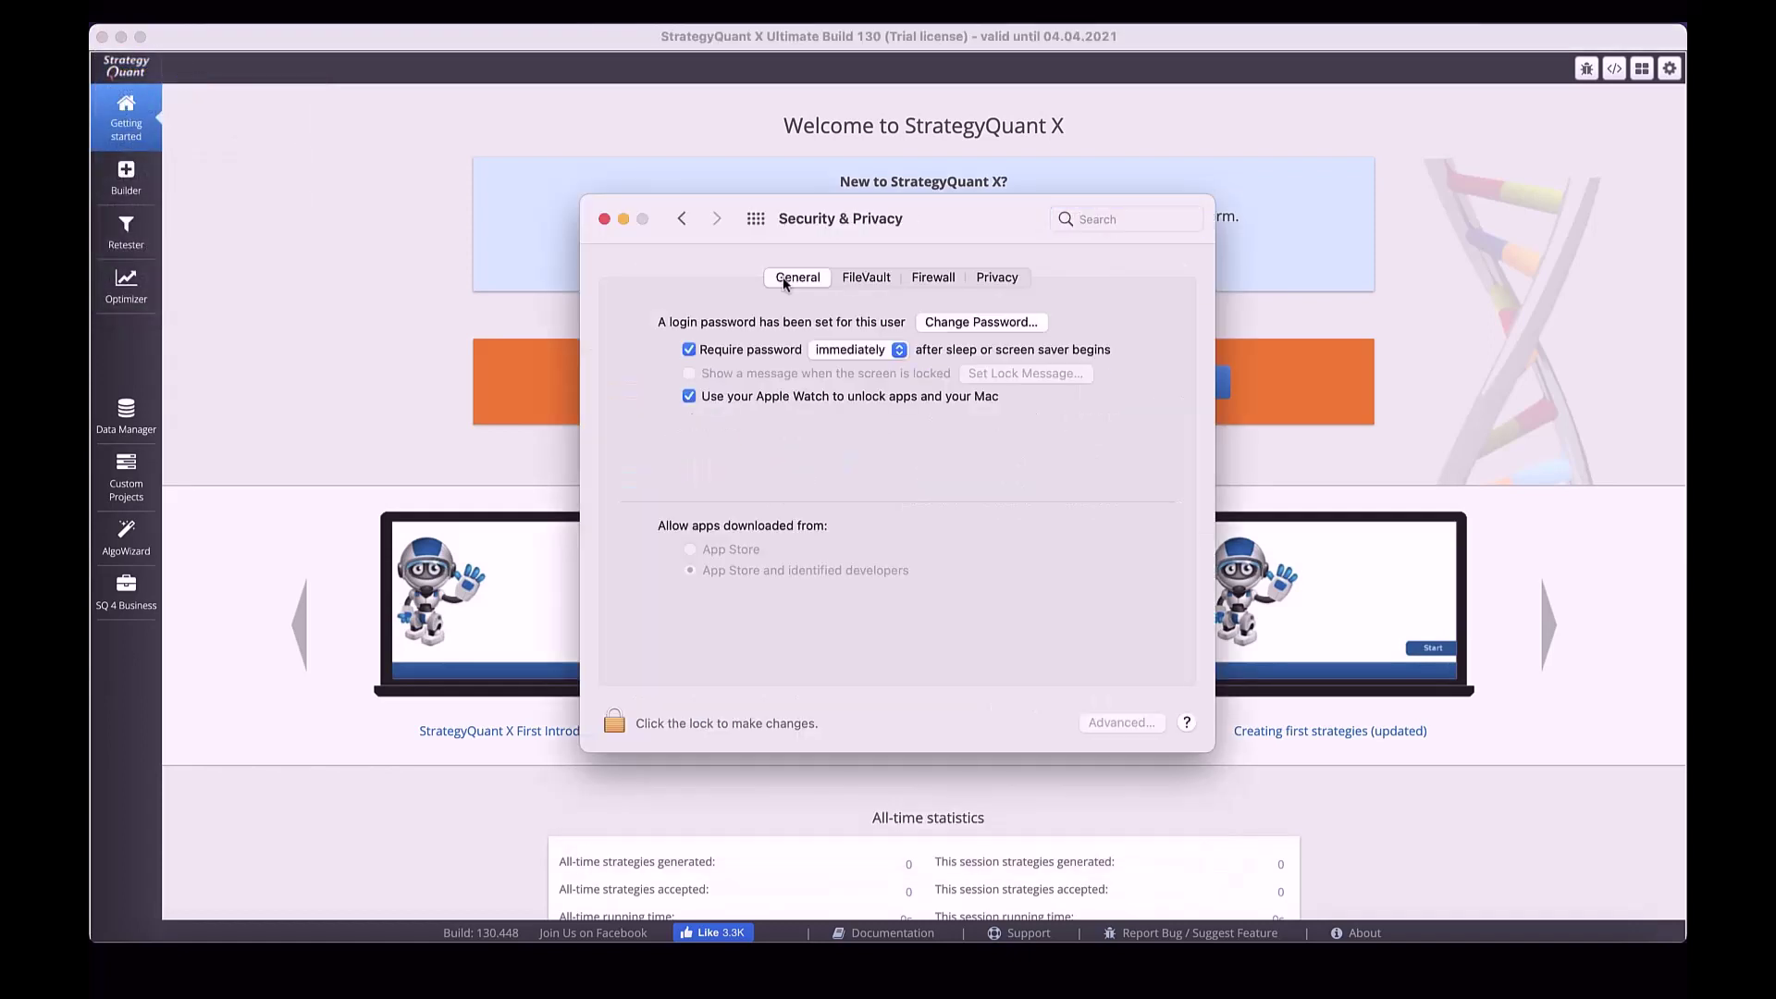
left_click(620, 725)
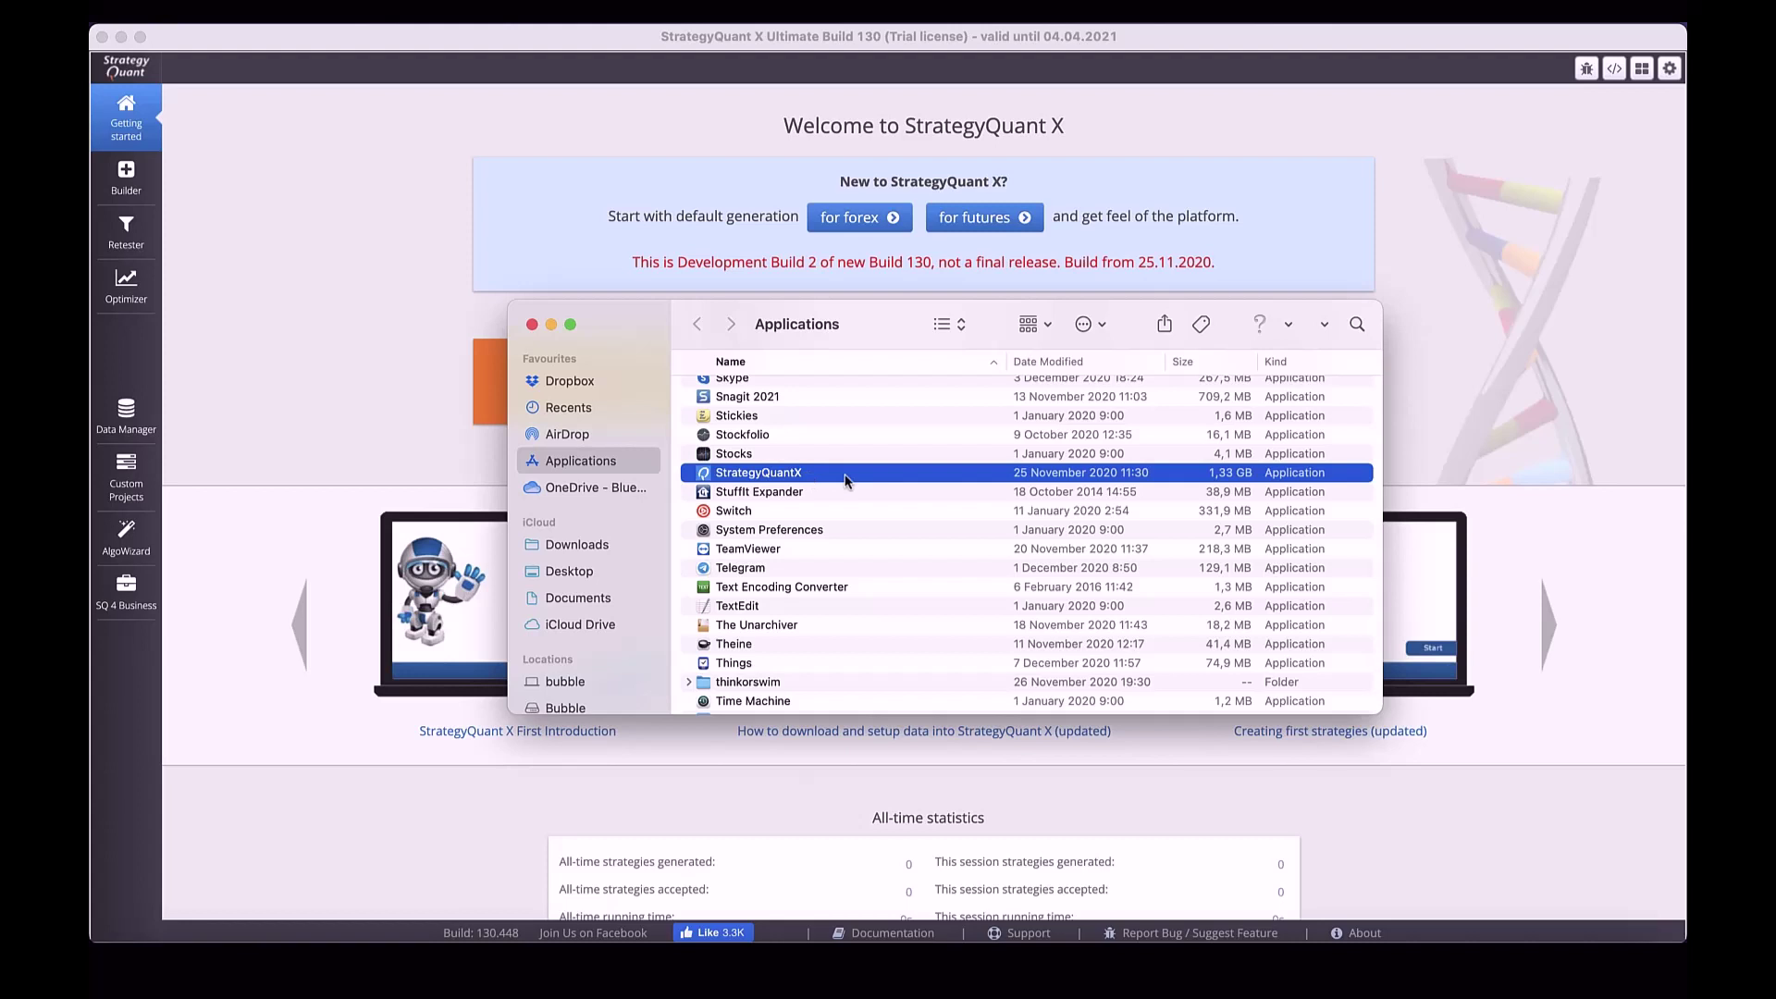
Browse StrategyQuantX's package contents with user, data and log folders expanded, then return to Applications.
right_click(846, 480)
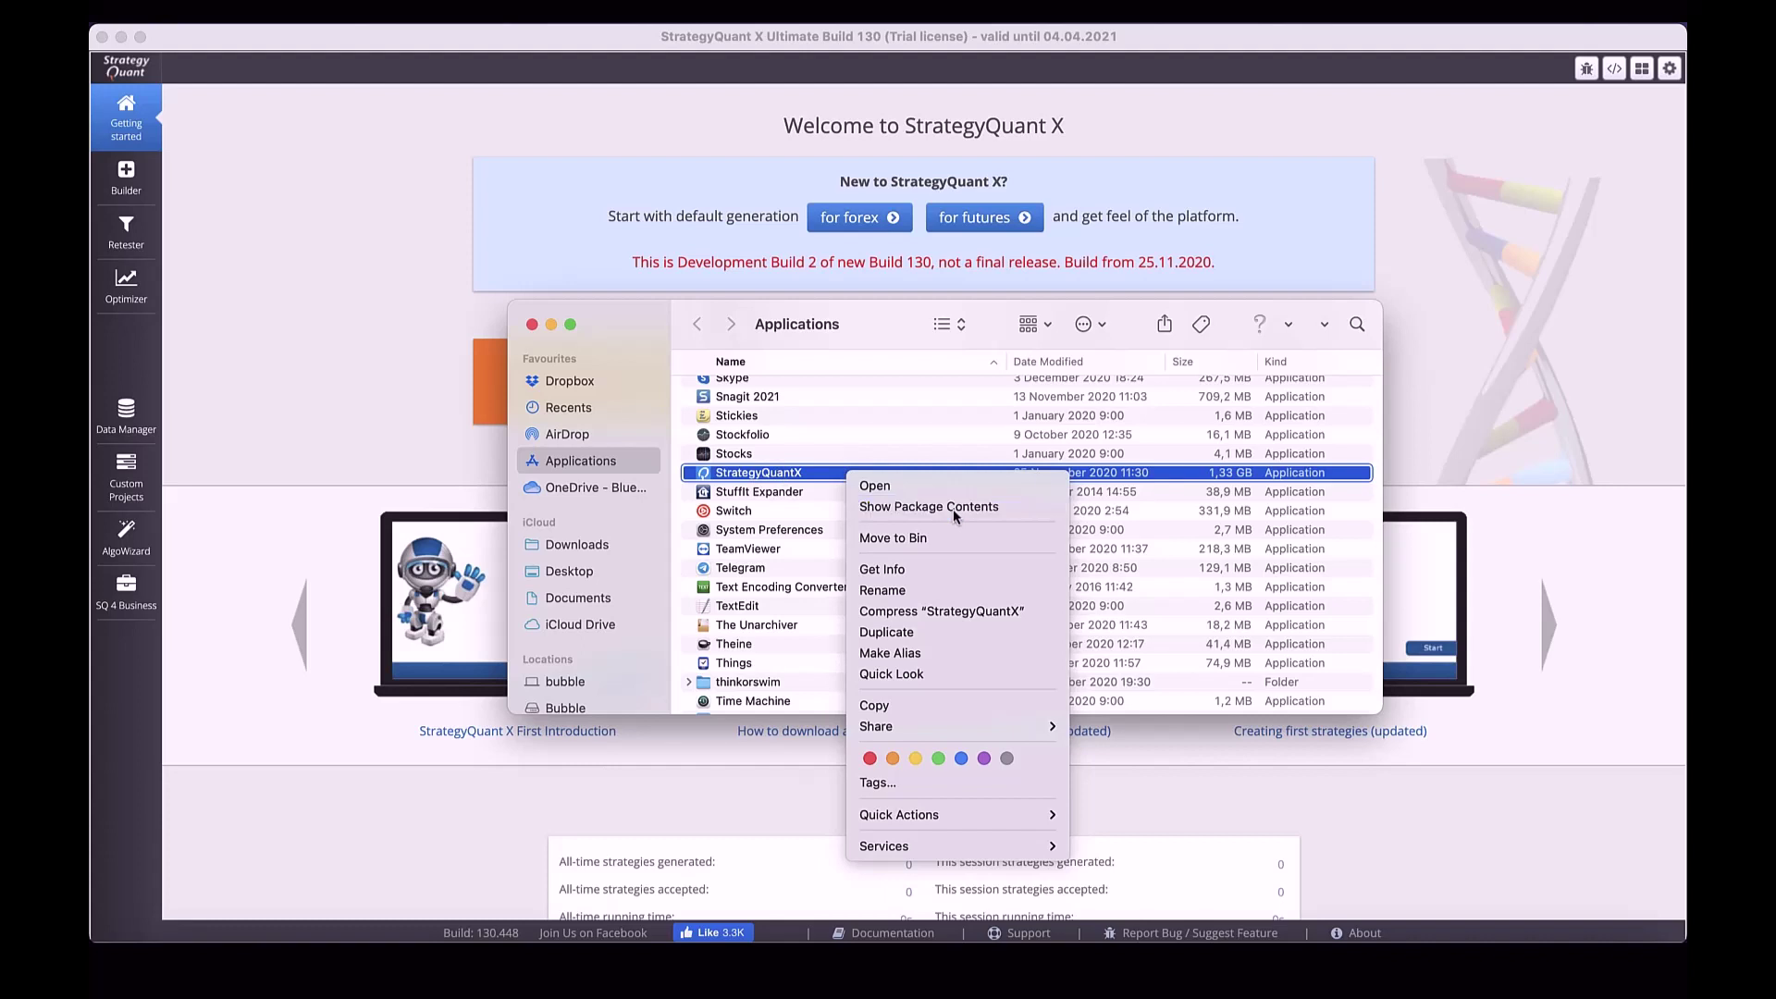
left_click(953, 508)
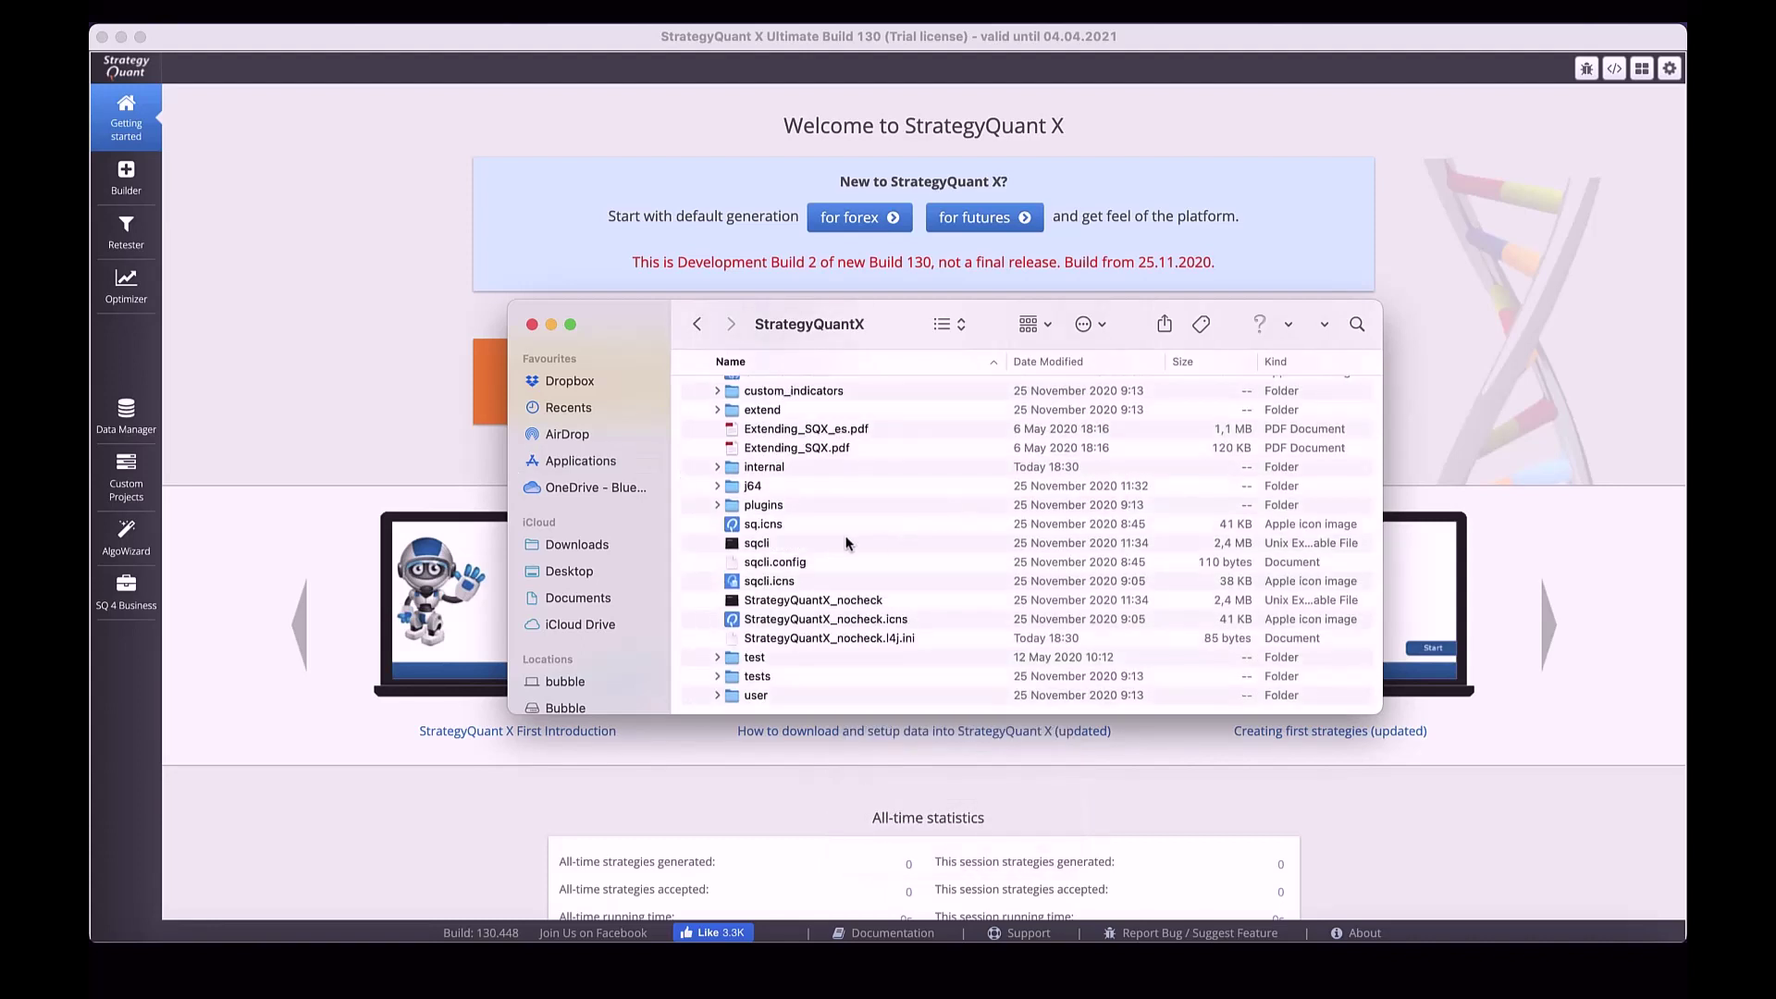
left_click(720, 704)
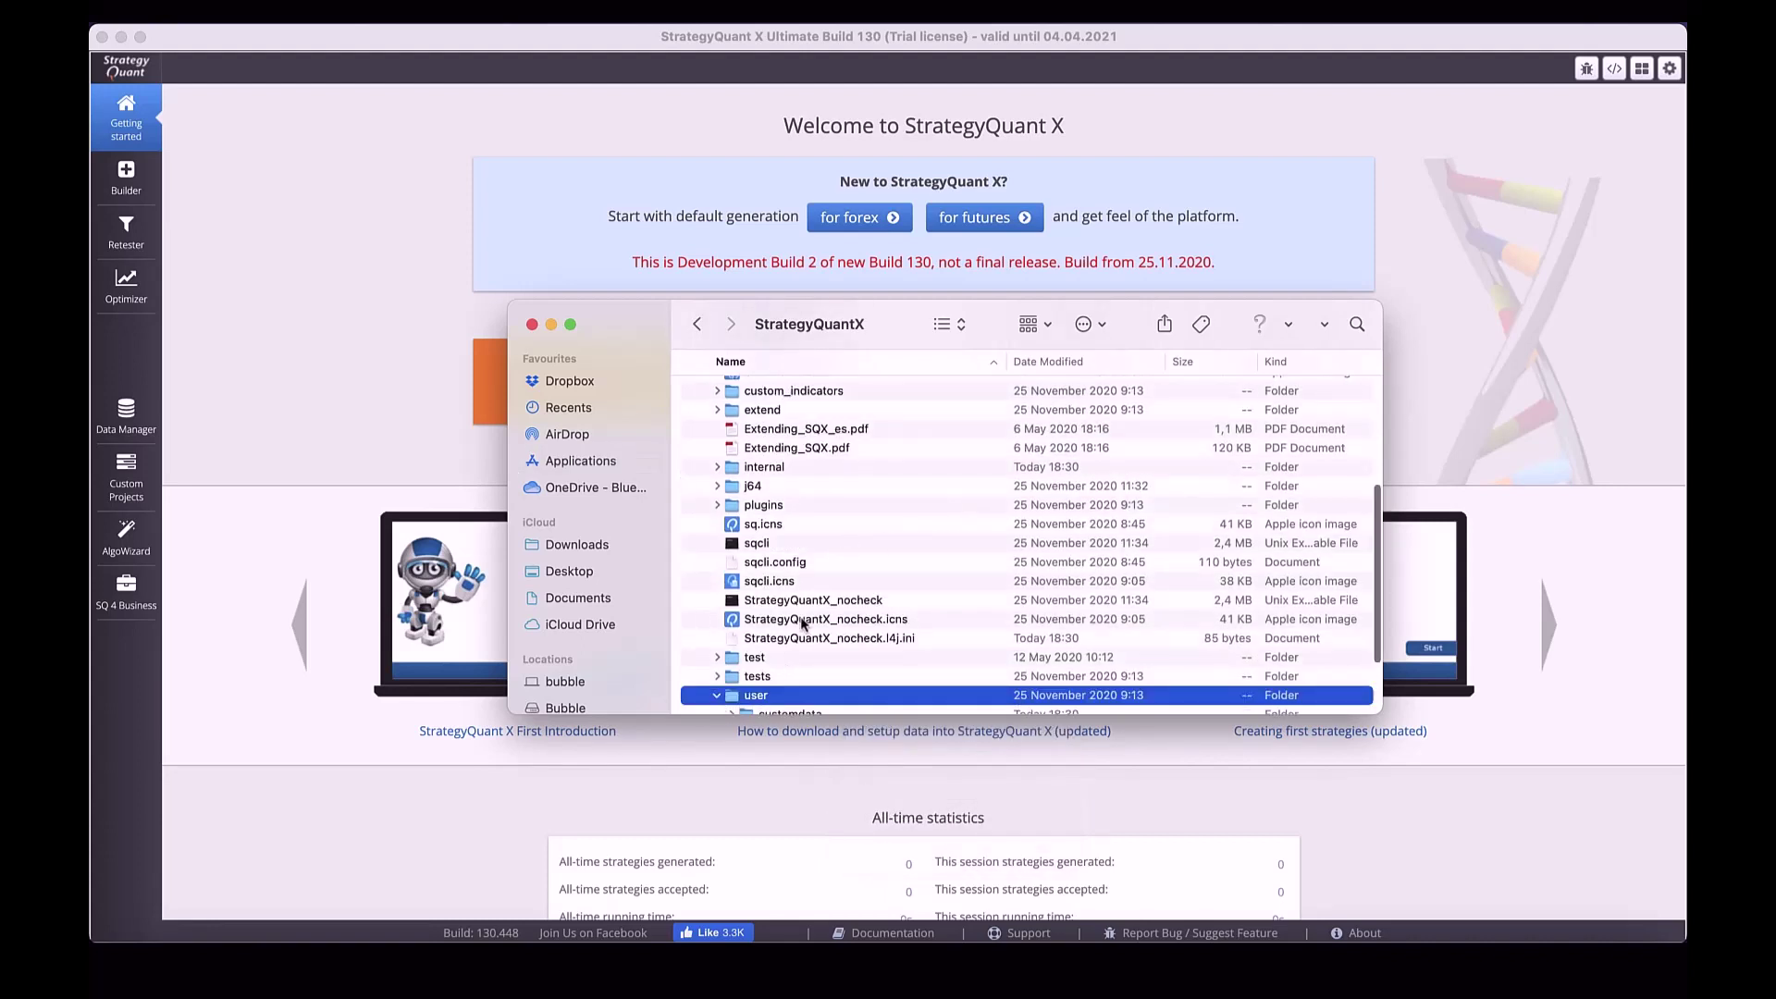
scroll(801, 626, "down", 3)
left_click(732, 620)
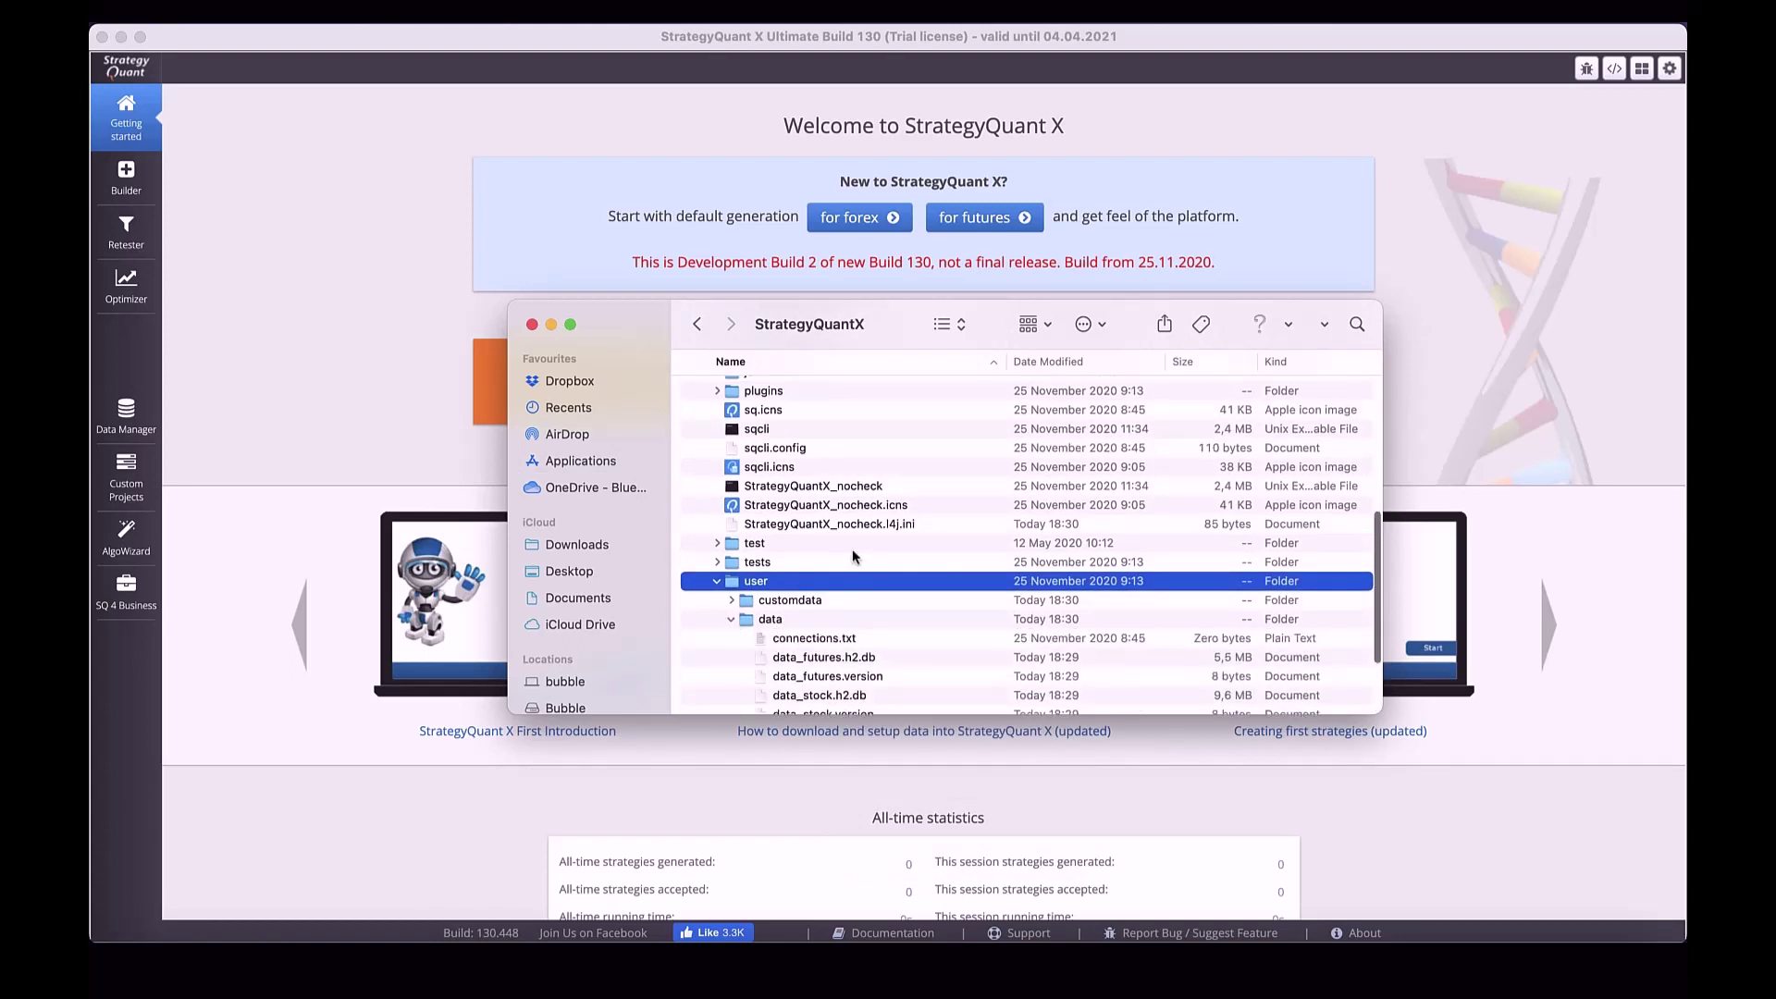
scroll(853, 555, "down", 3)
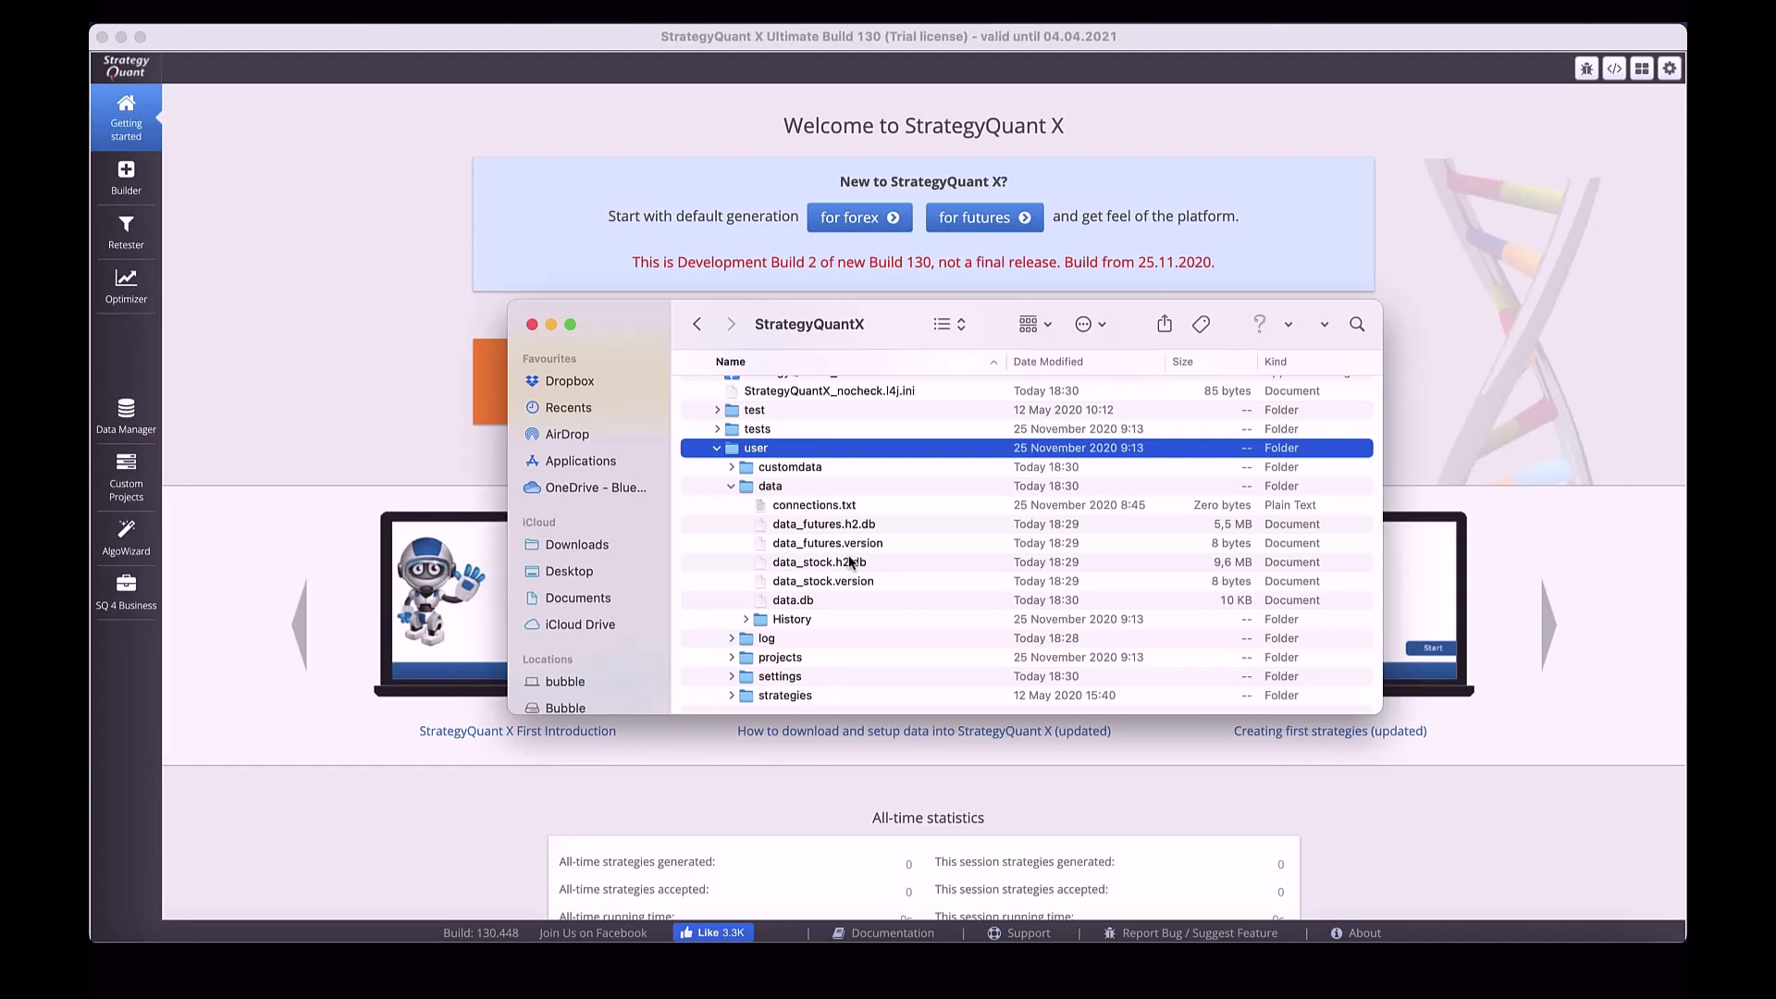
left_click(731, 639)
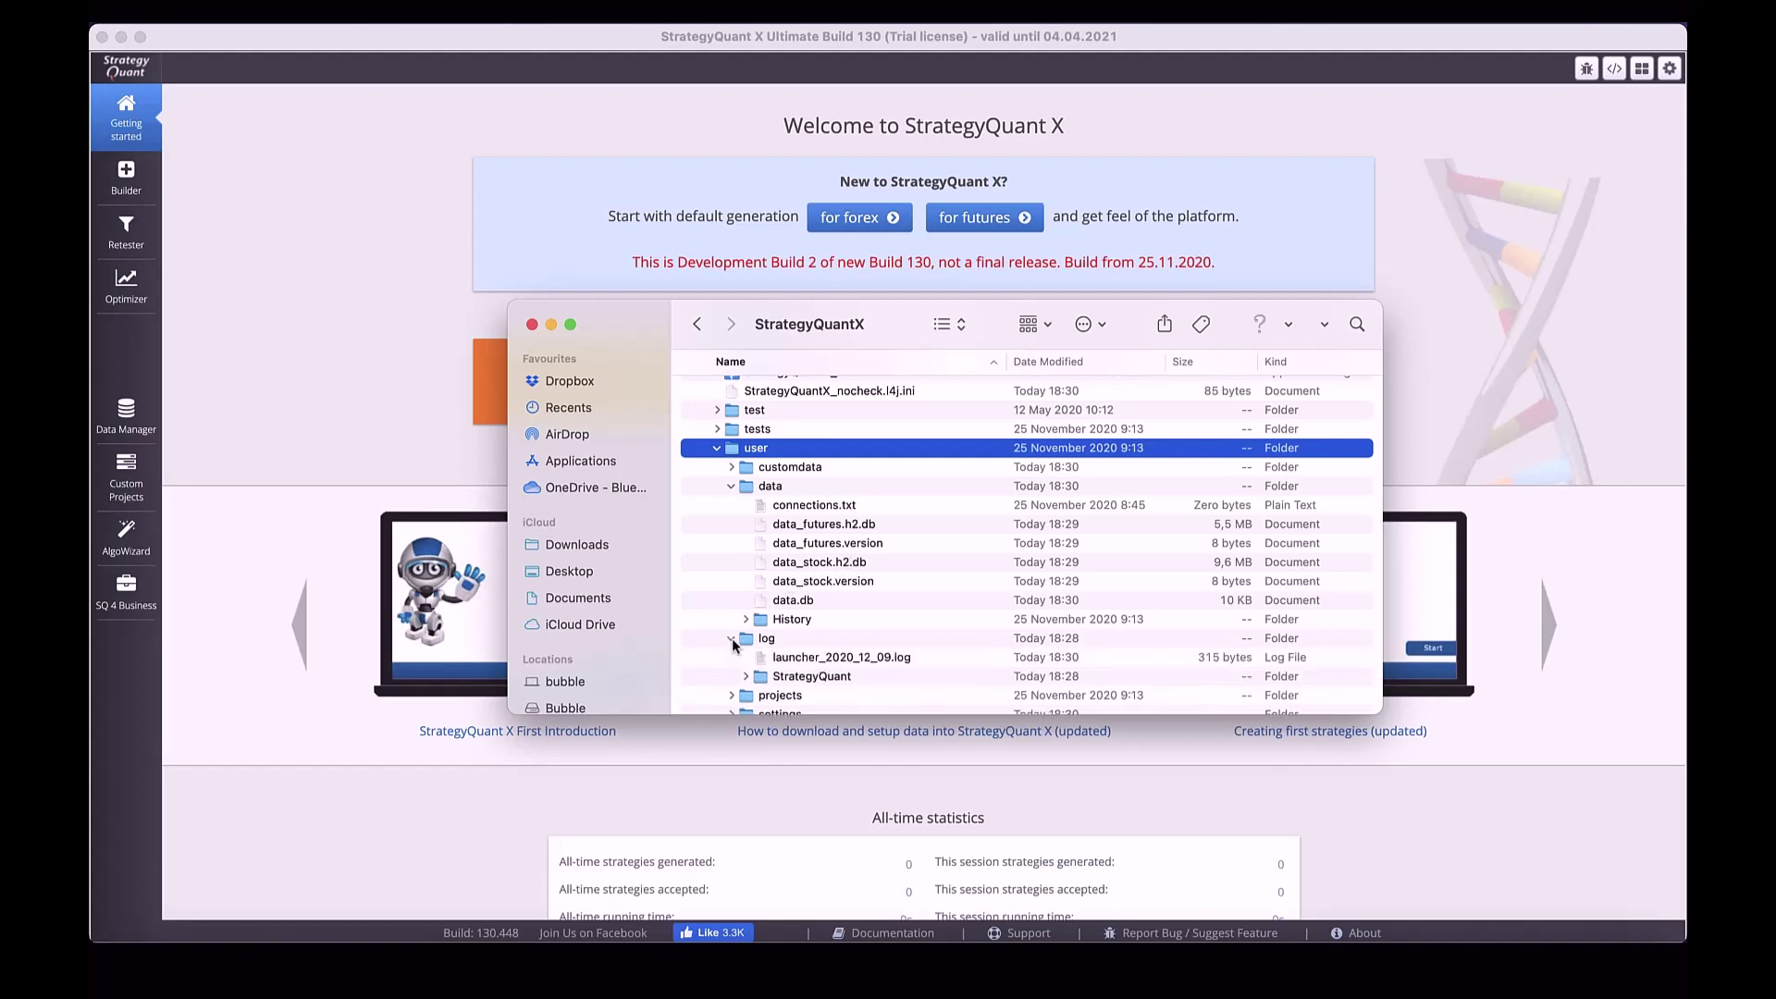
left_click(696, 324)
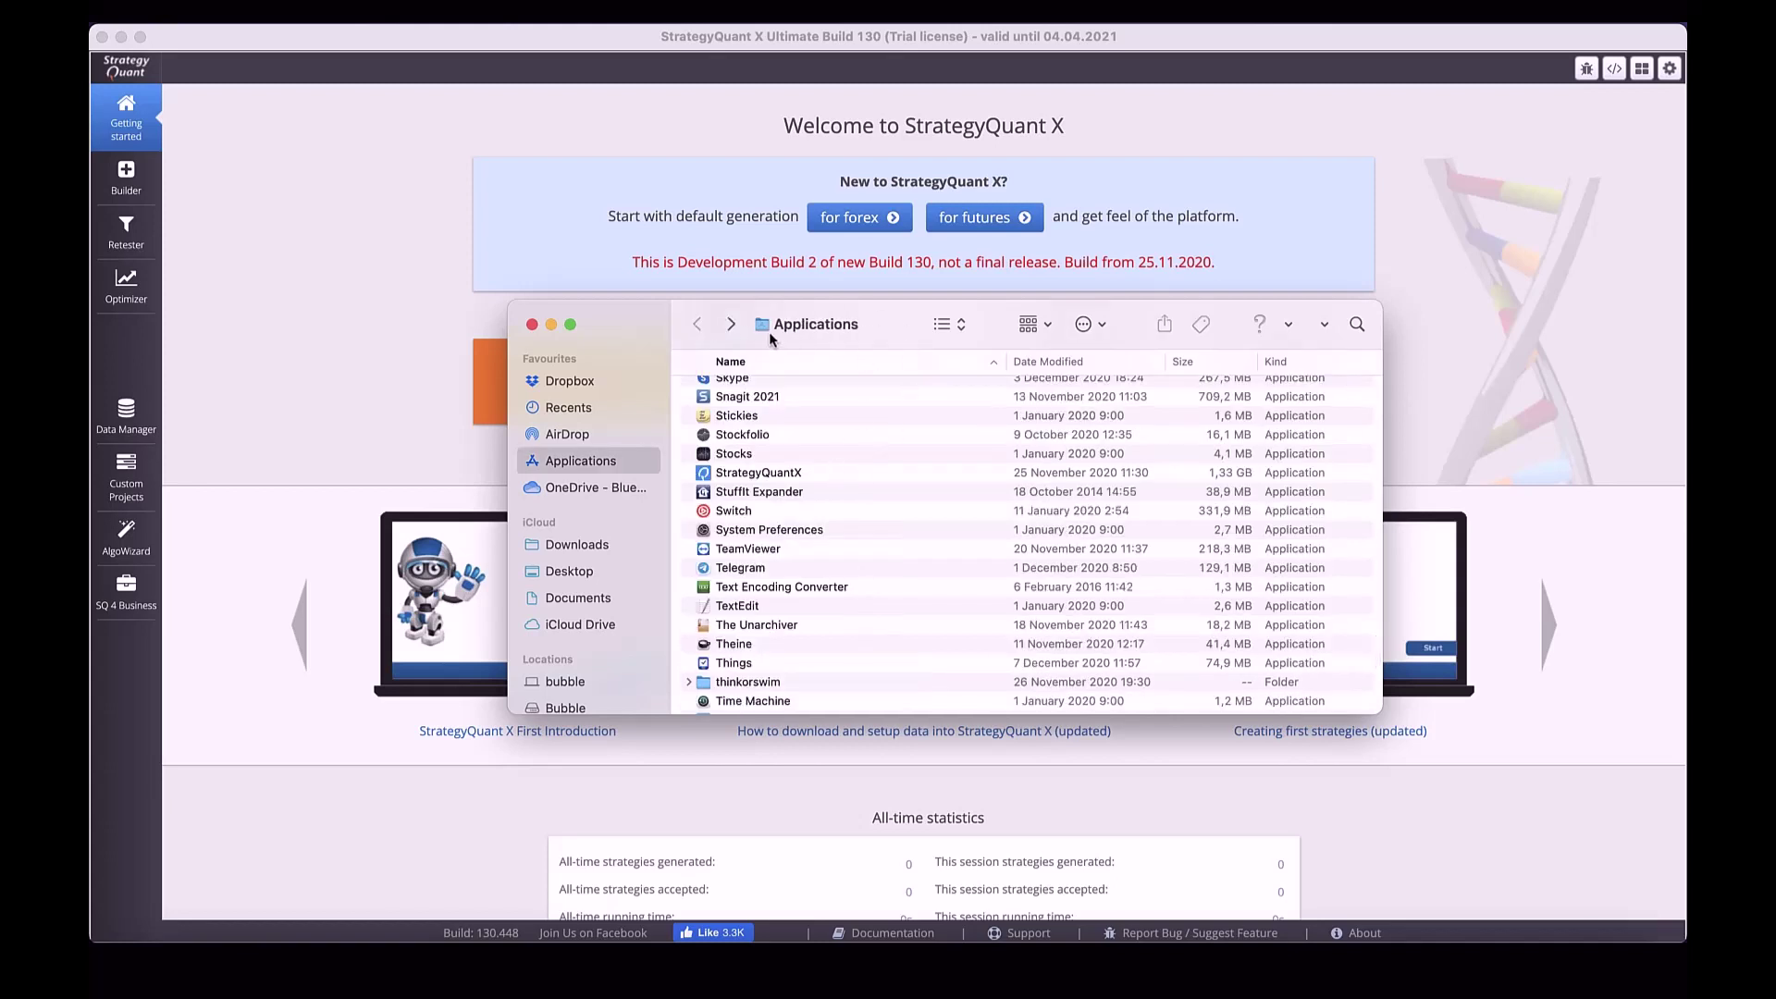
Reopen the StrategyQuantX package contents from the Applications folder.
left_click(736, 477)
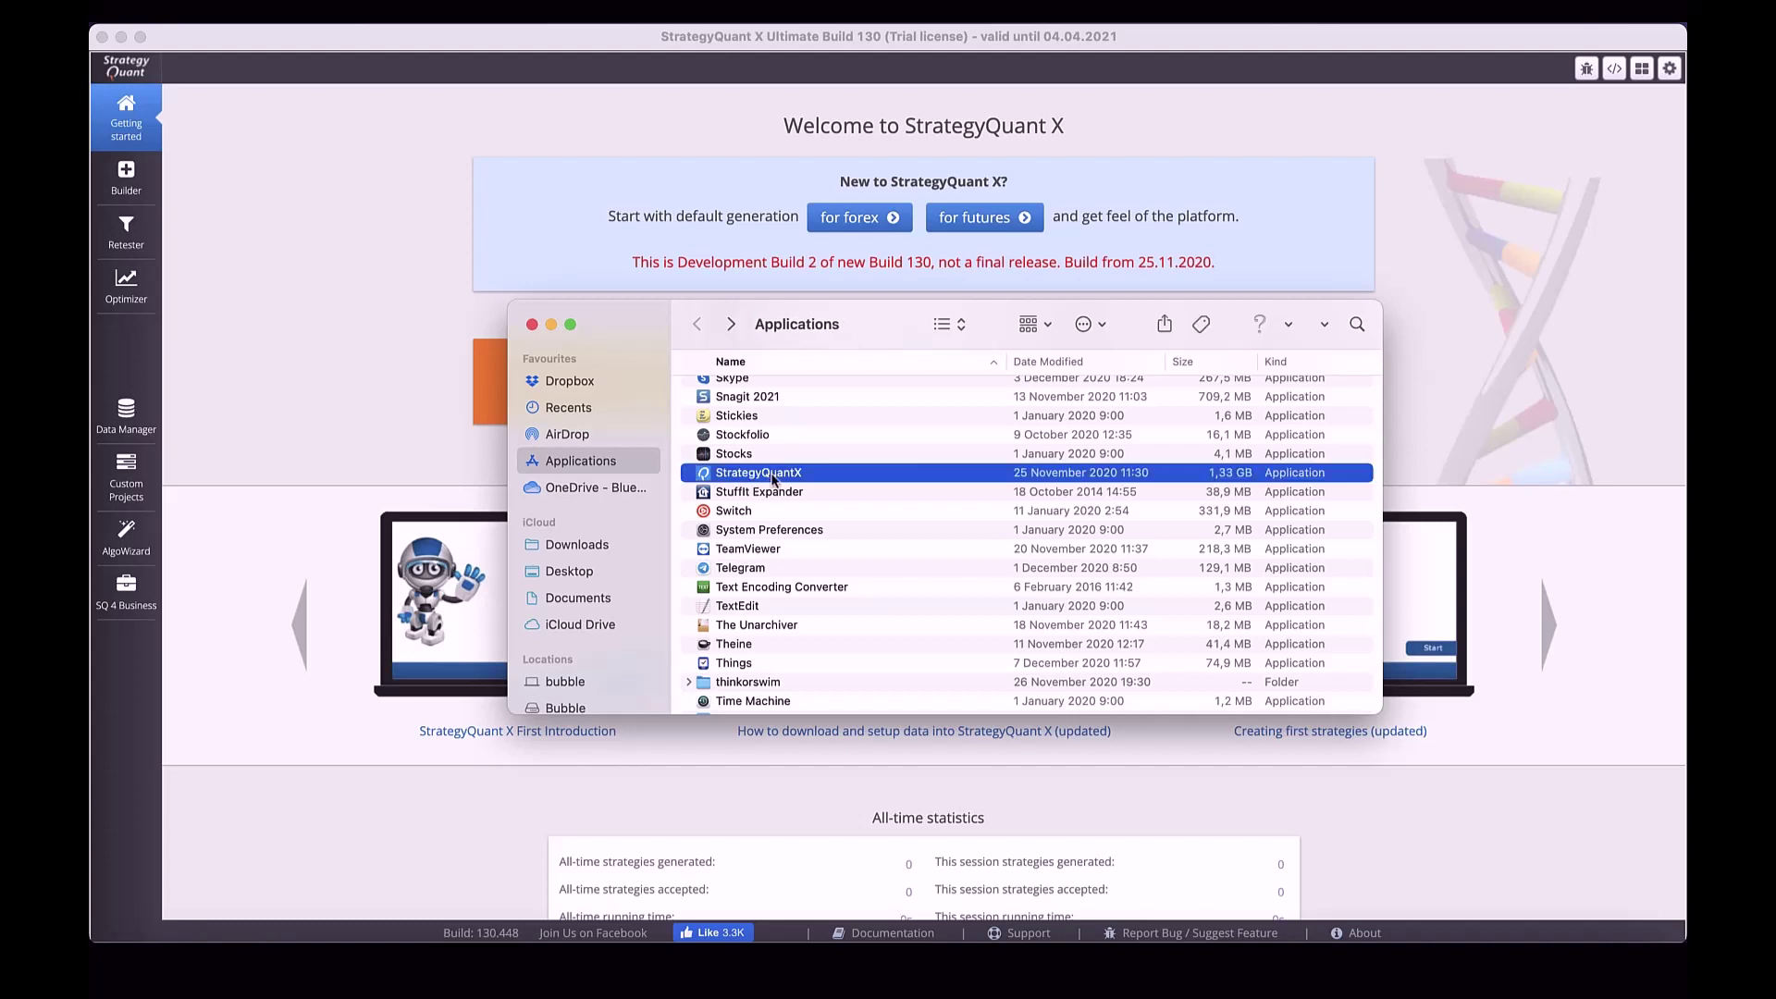
right_click(773, 478)
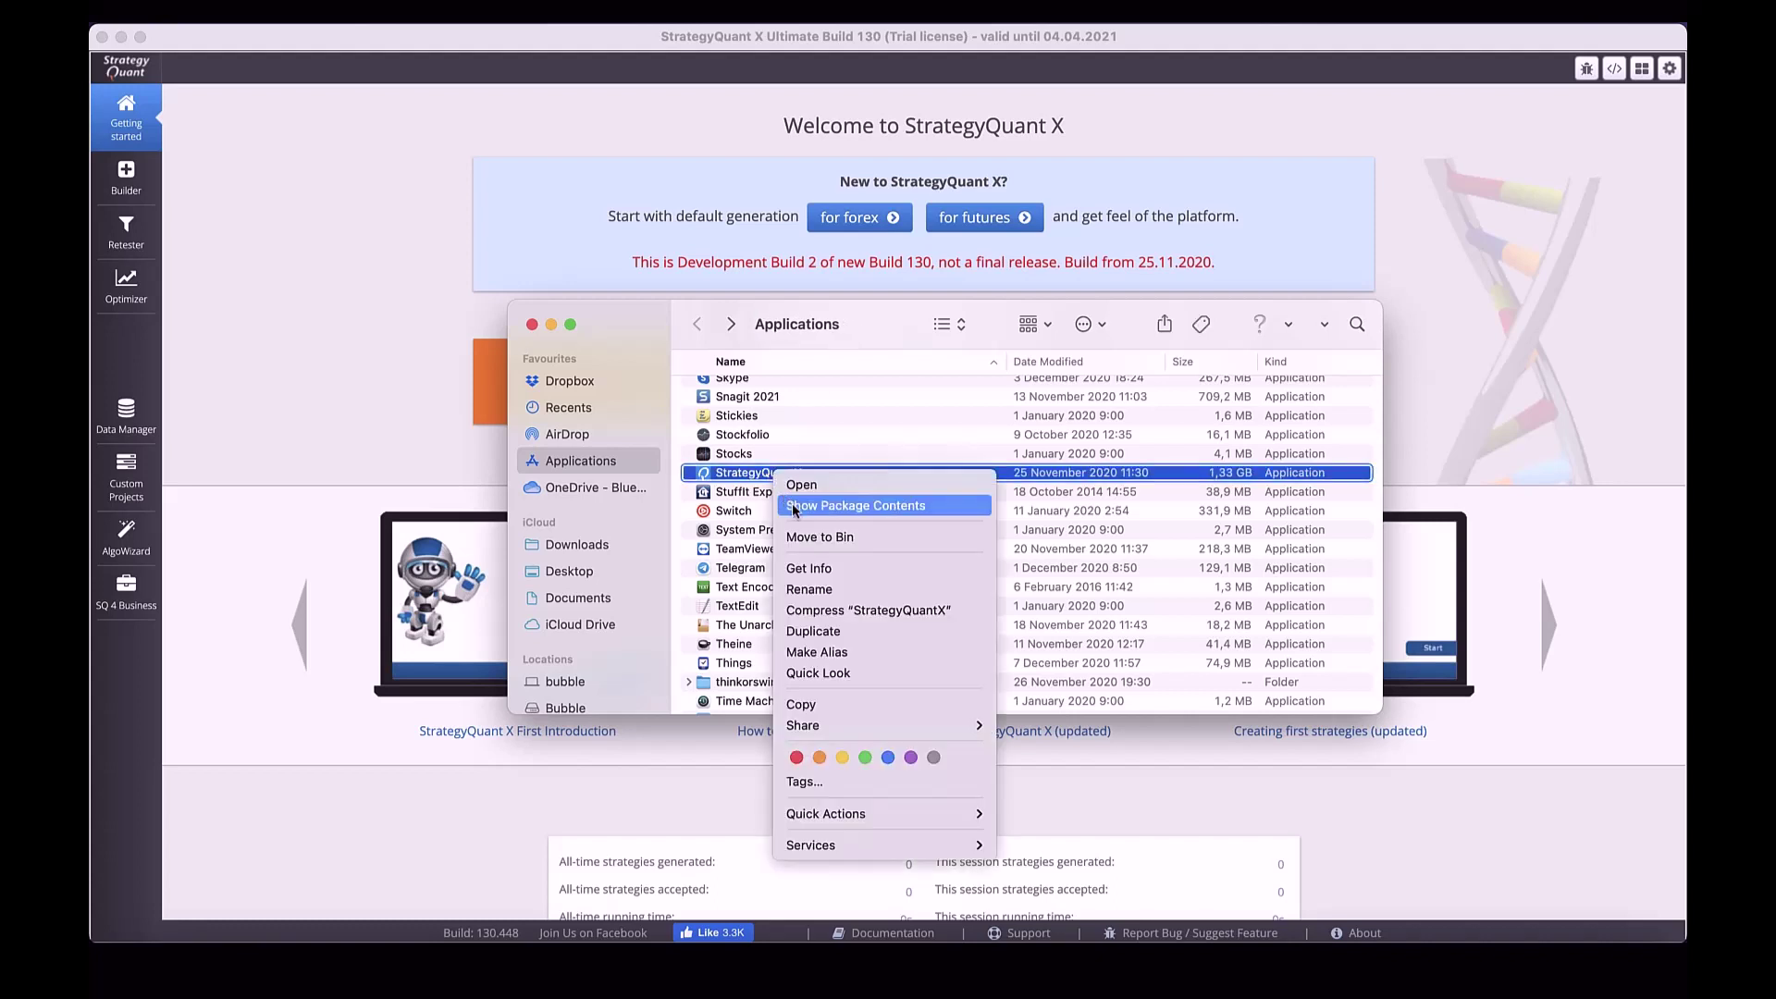
left_click(794, 510)
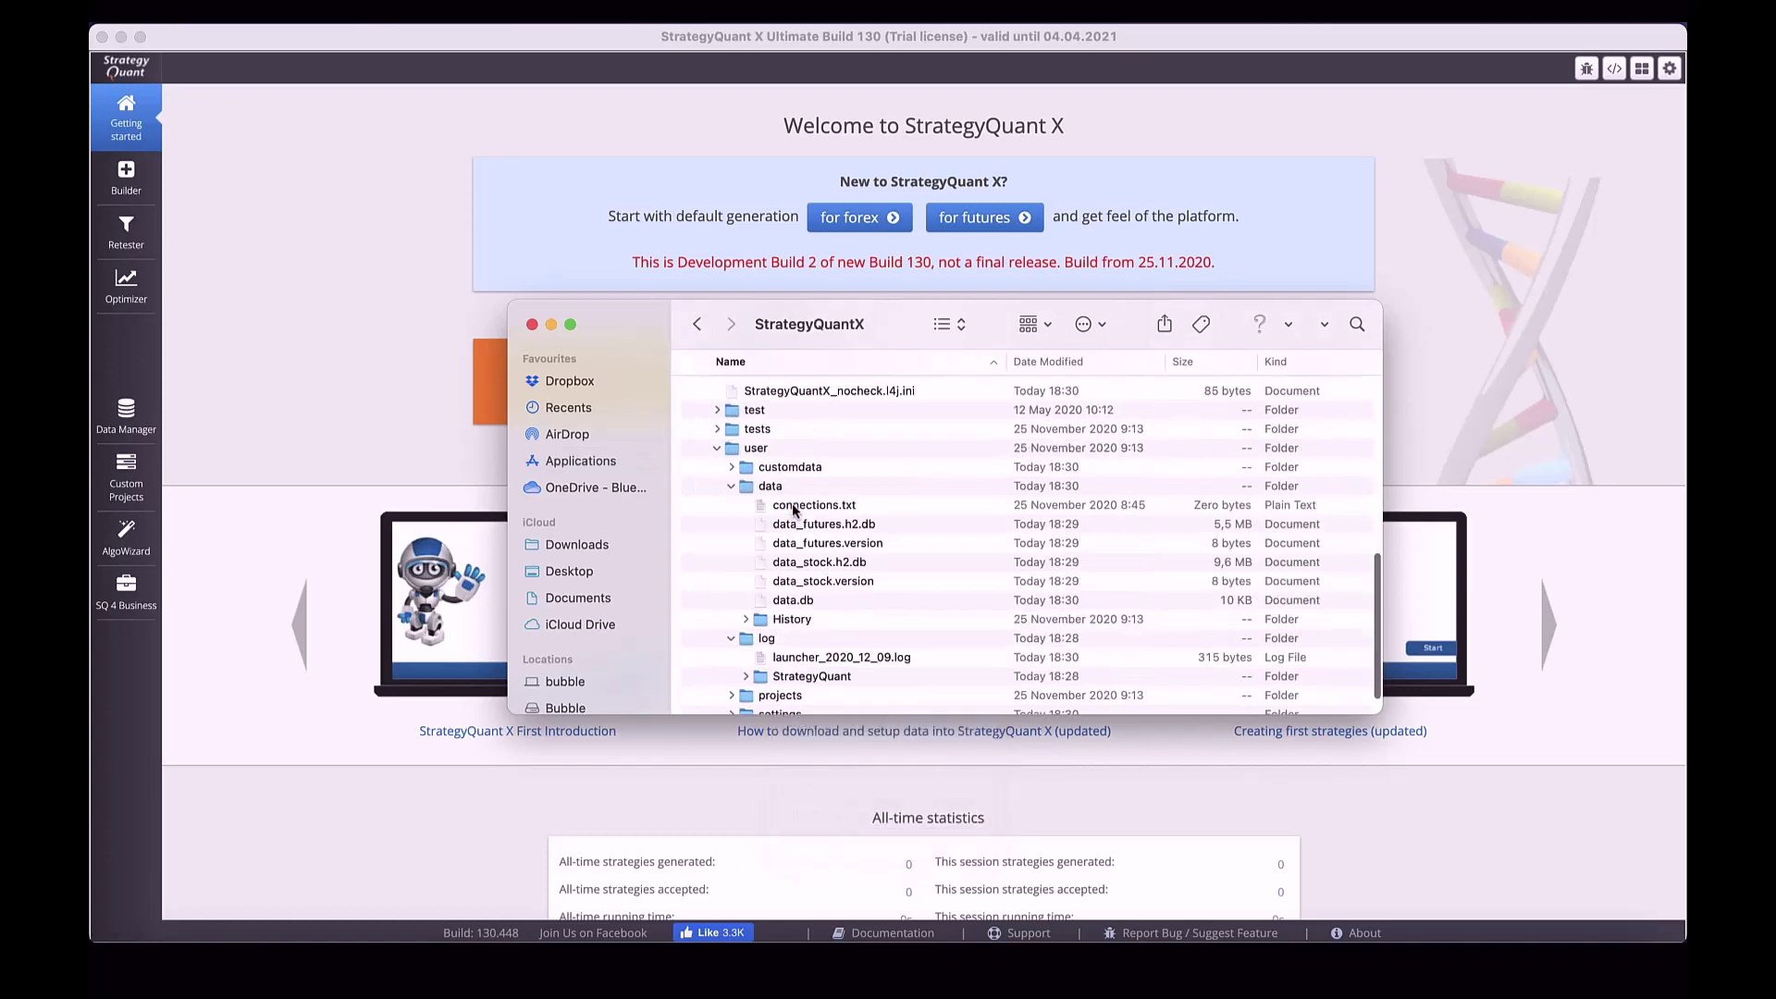
scroll(786, 483, "up", 3)
scroll(785, 482, "up", 5)
scroll(781, 479, "down", 5)
scroll(757, 430, "down", 3)
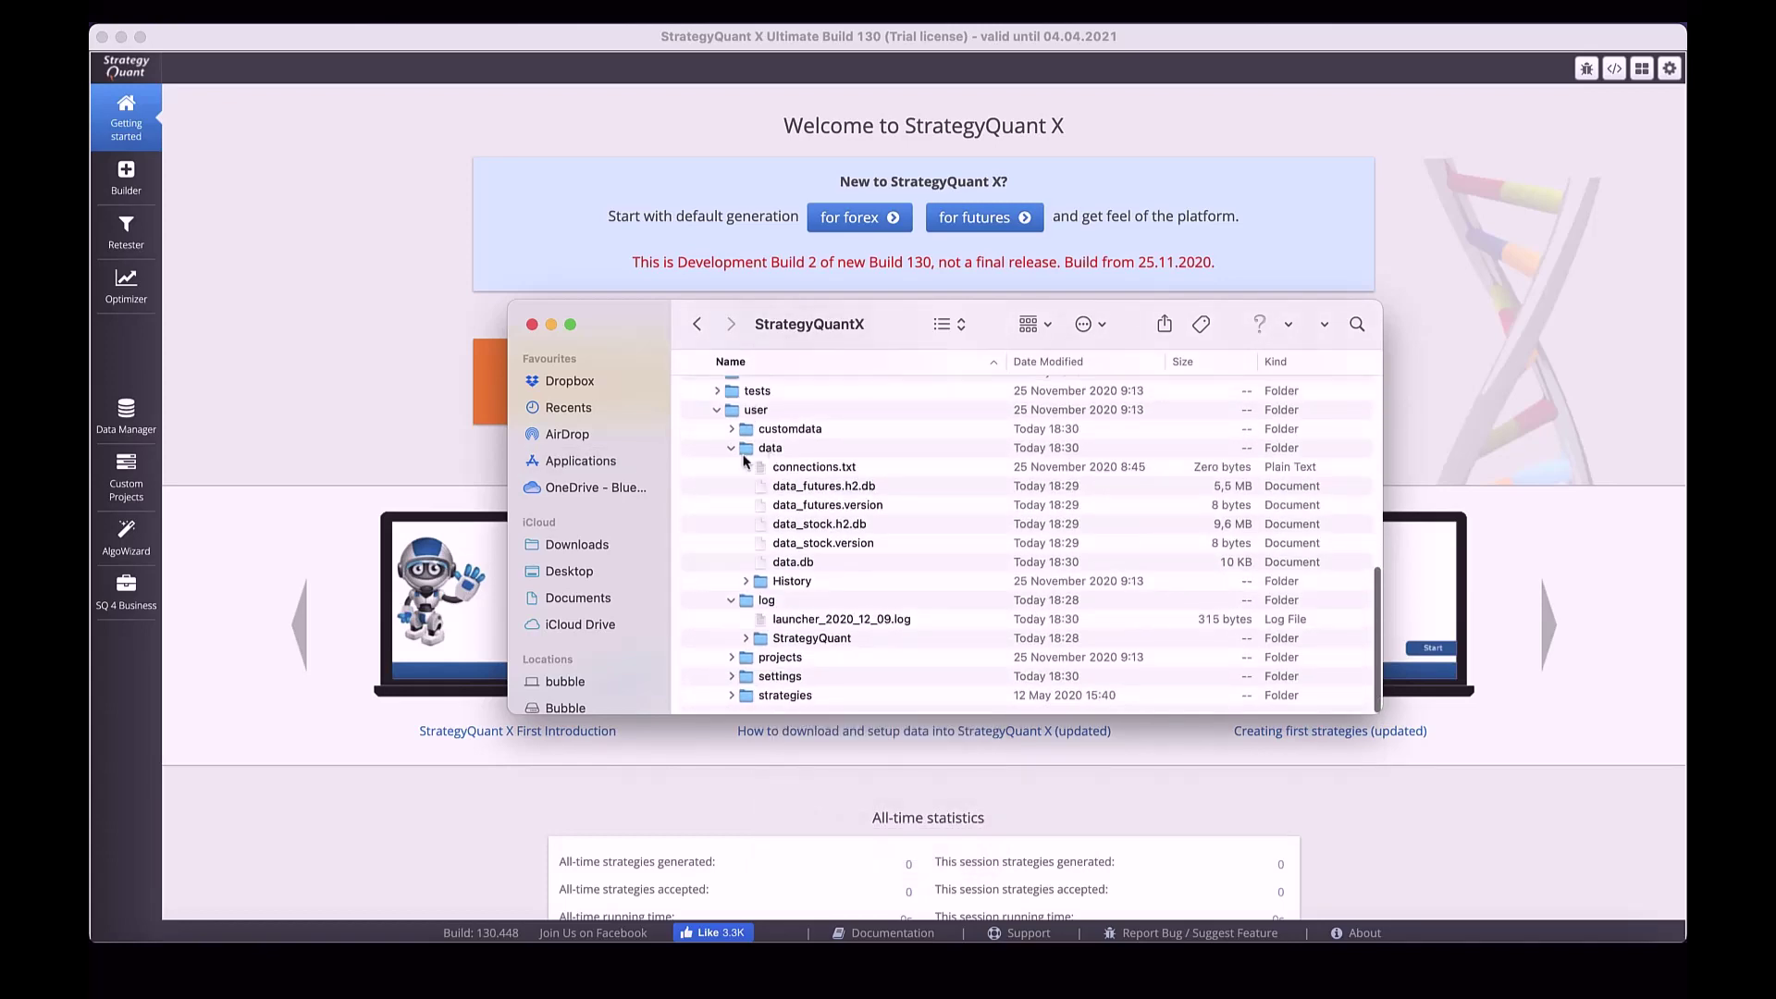